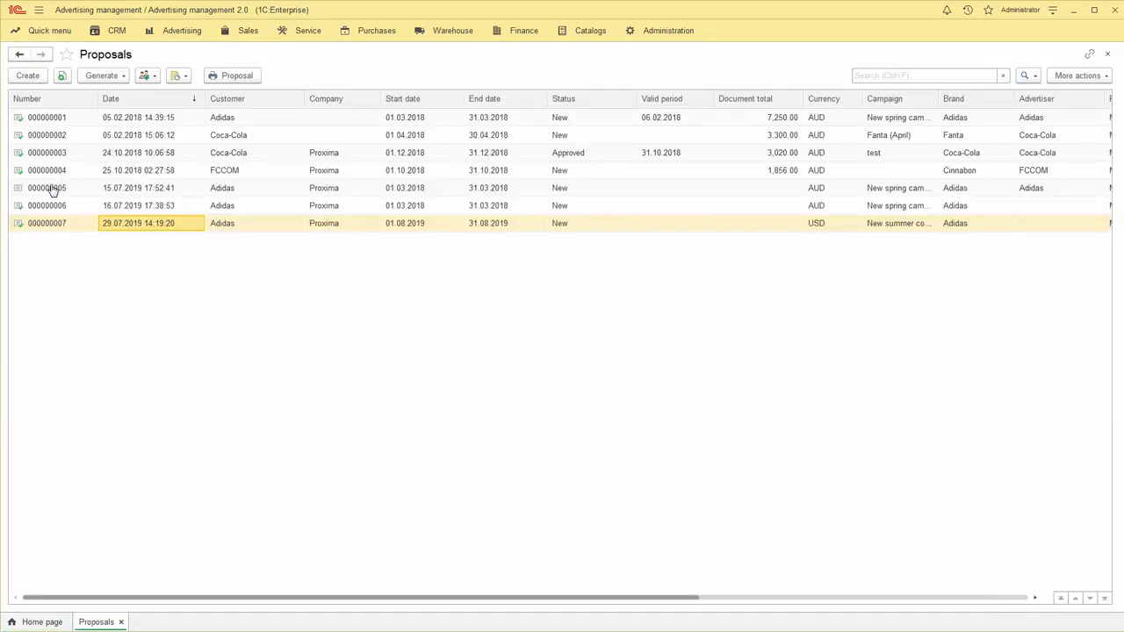
# Step: Create a new proposal and set its customer to Adidas
pyautogui.click(31, 77)
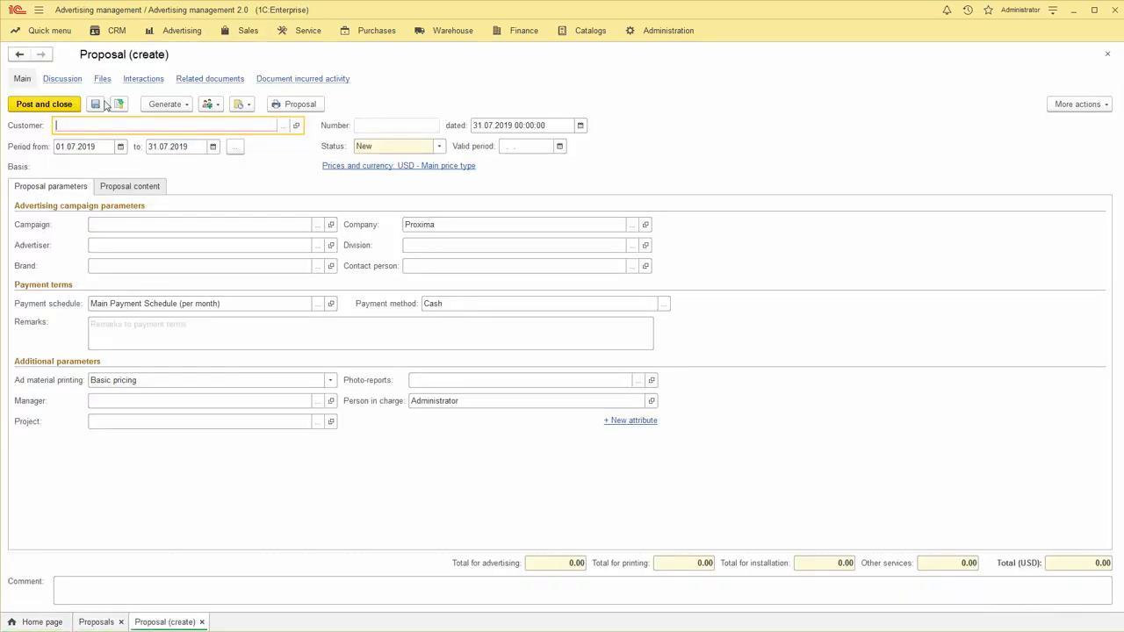
pyautogui.click(282, 130)
pyautogui.doubleClick(363, 216)
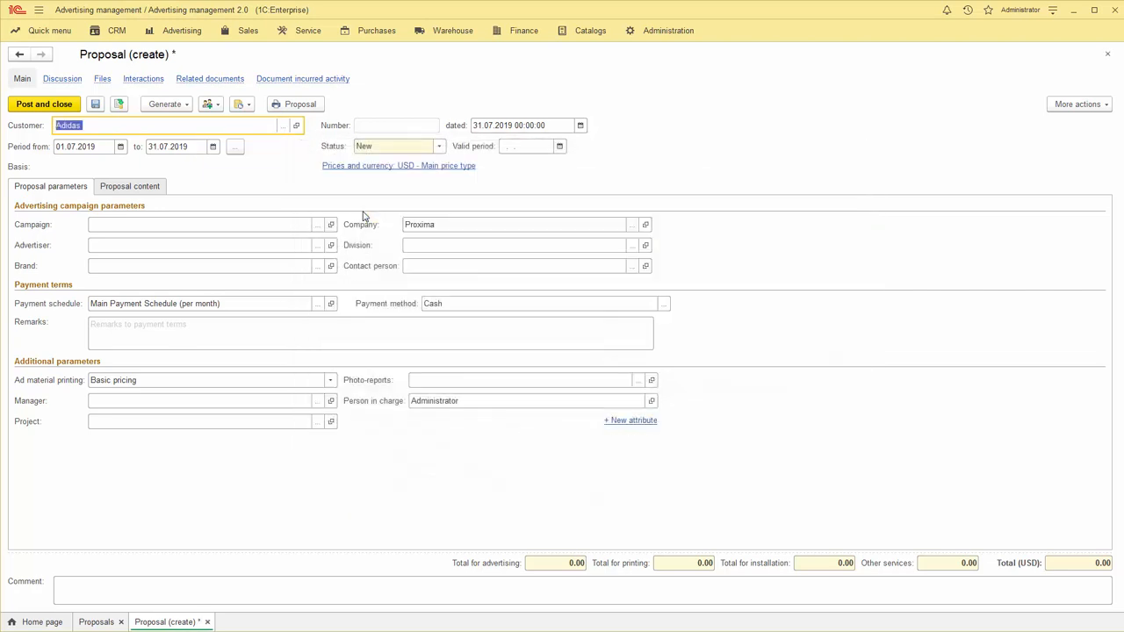
# Step: Assign the New summer collection advertising campaign to the proposal, leaving the company as Proxima
pyautogui.click(446, 224)
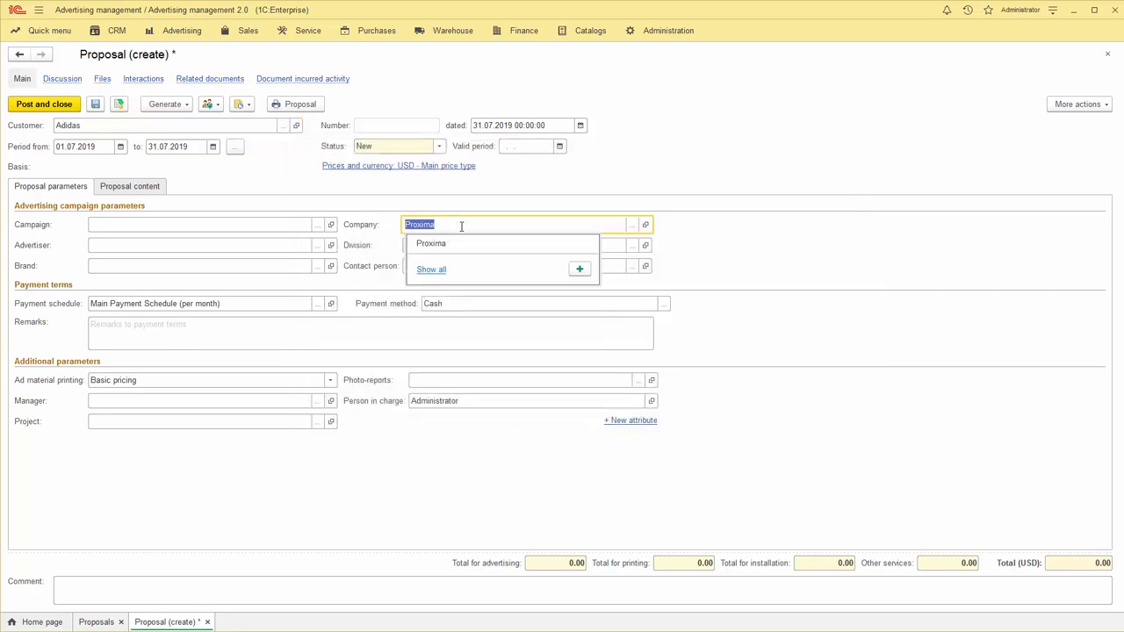
pyautogui.click(459, 224)
pyautogui.click(380, 223)
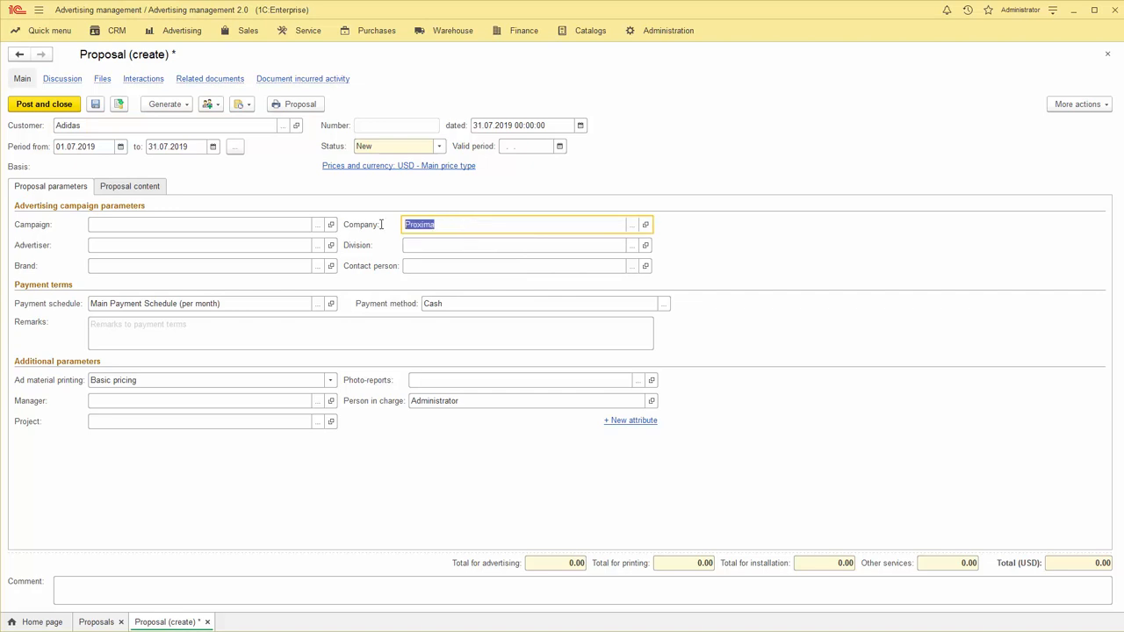
pyautogui.click(318, 224)
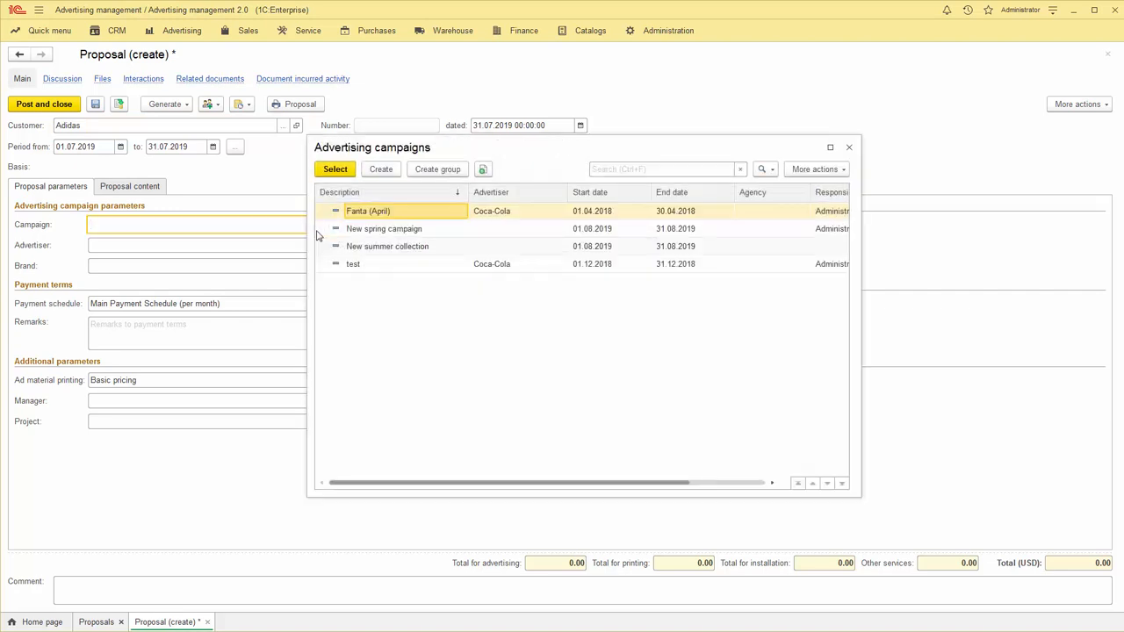
pyautogui.doubleClick(400, 249)
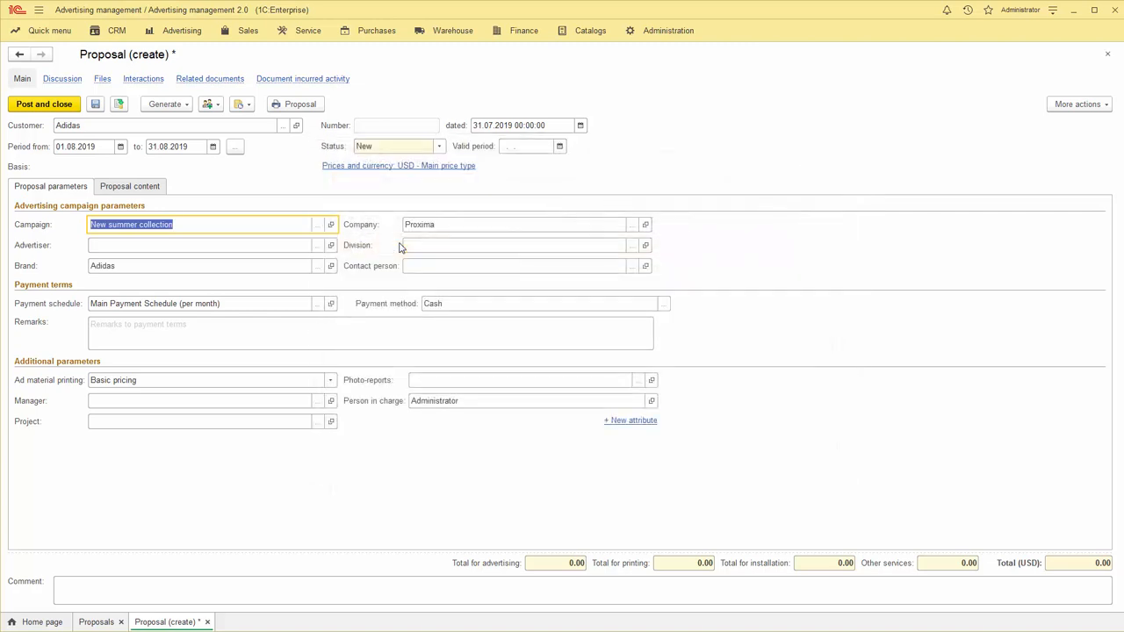
pyautogui.click(109, 247)
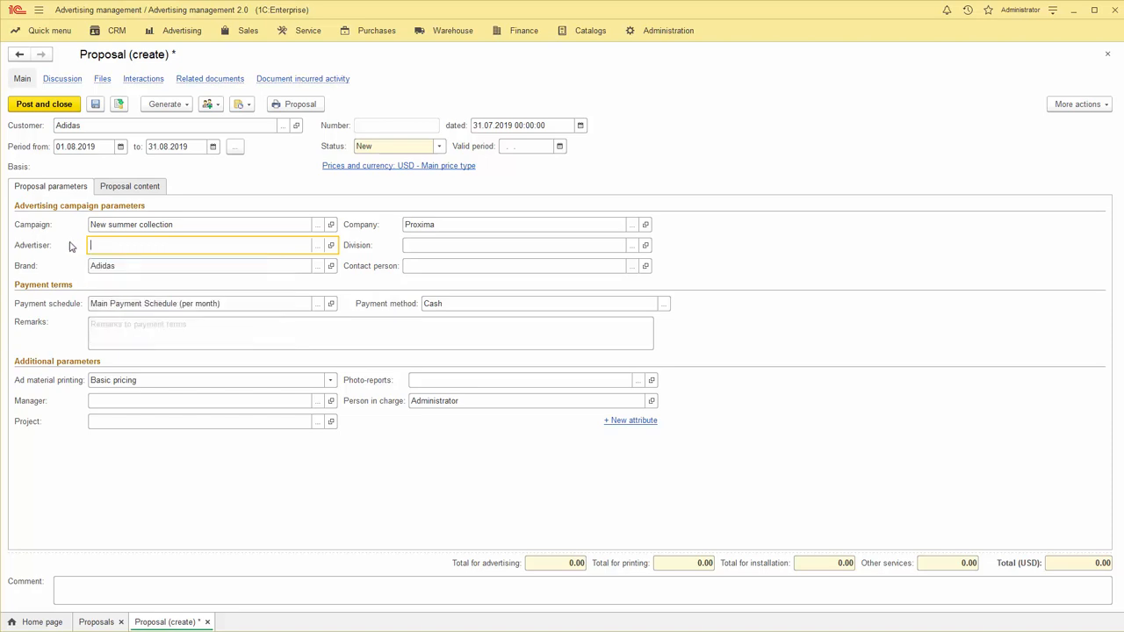
# Step: Start filling ad spaces into the proposal content and filter them by ad space type equal to Billboard
pyautogui.click(123, 190)
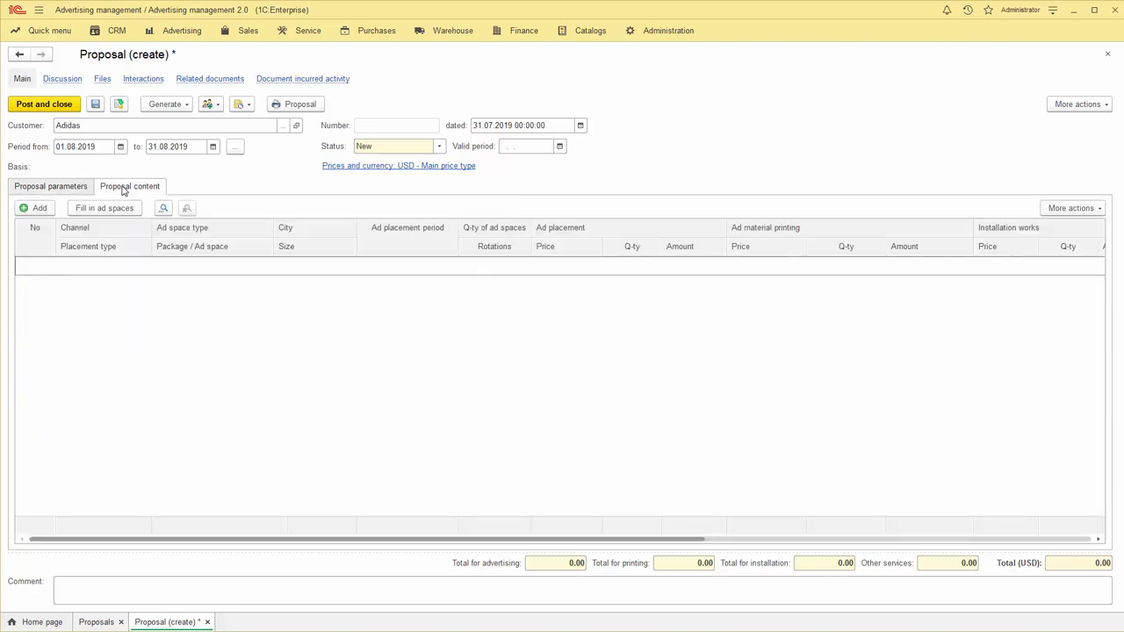
pyautogui.click(79, 211)
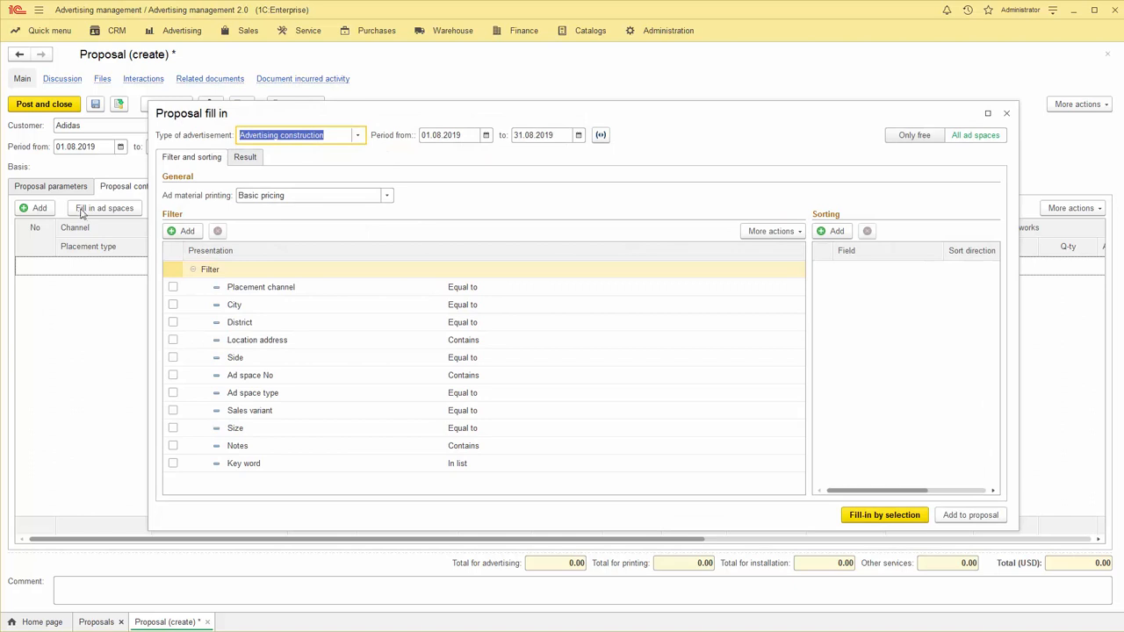
pyautogui.click(173, 394)
pyautogui.click(652, 396)
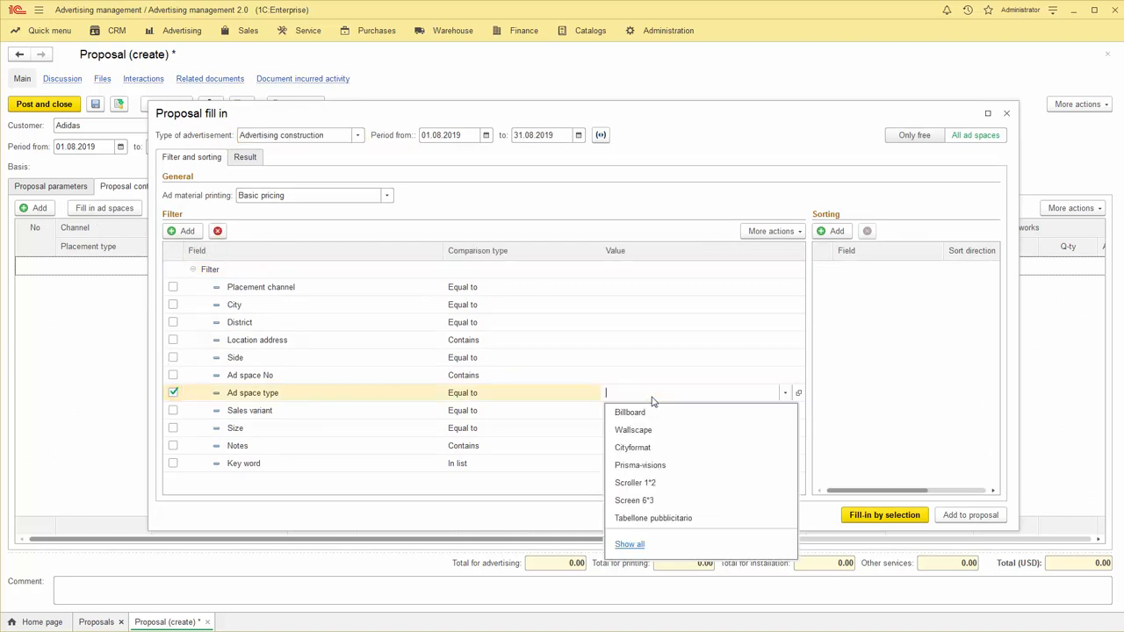
pyautogui.click(649, 413)
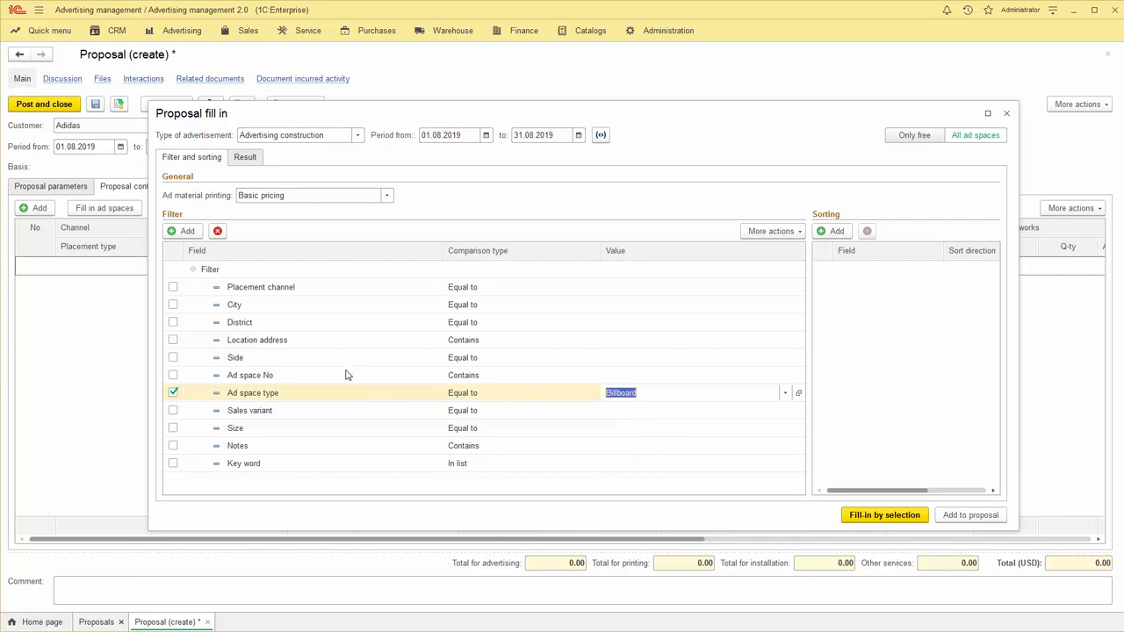
# Step: Filter the ad spaces by side A and by the district Central (Sydney)
pyautogui.click(173, 357)
pyautogui.click(662, 366)
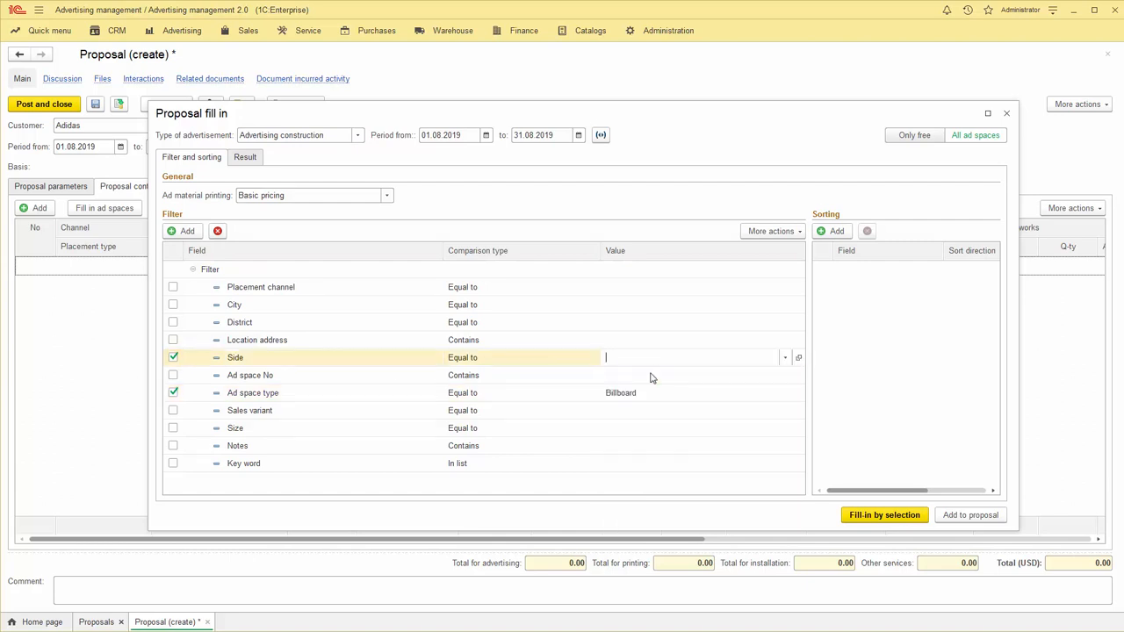
pyautogui.click(173, 323)
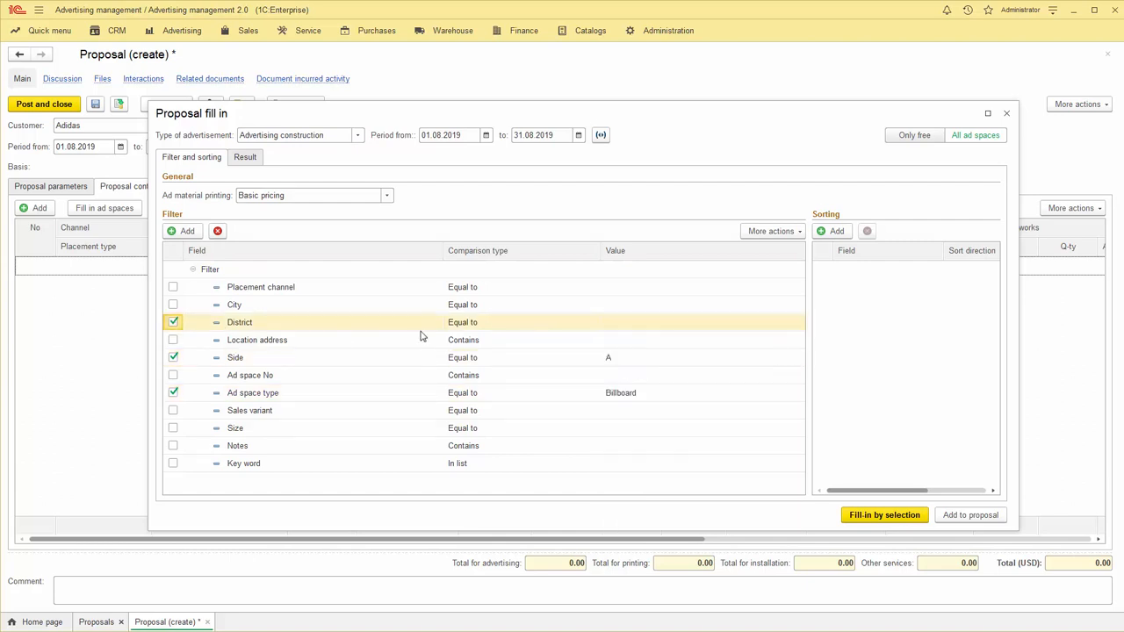
pyautogui.click(653, 334)
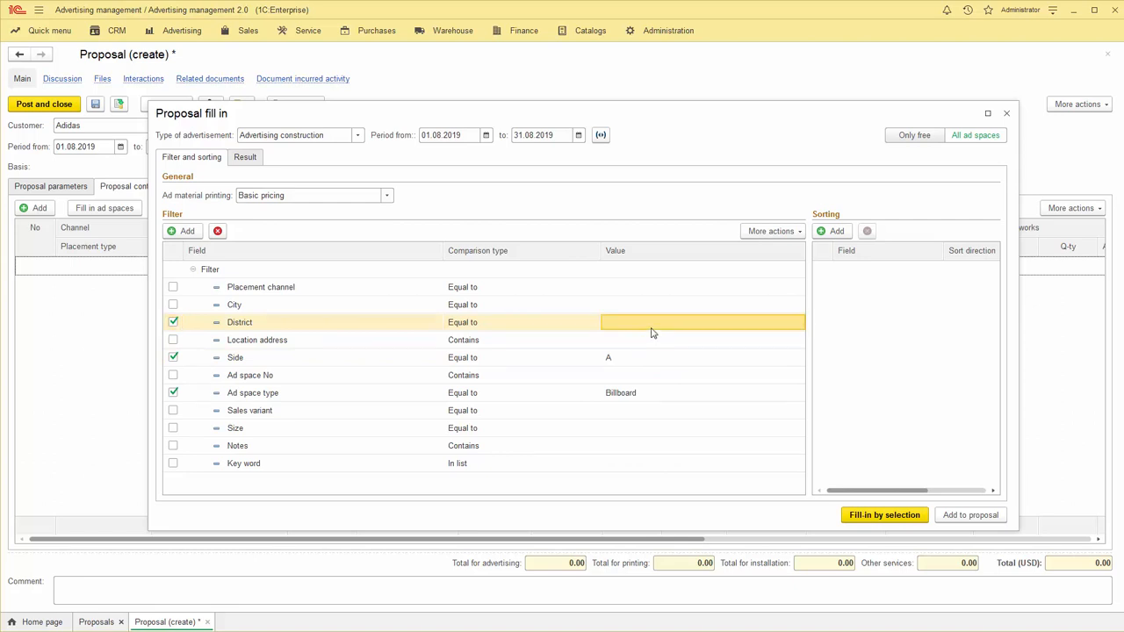
pyautogui.click(650, 326)
pyautogui.click(630, 341)
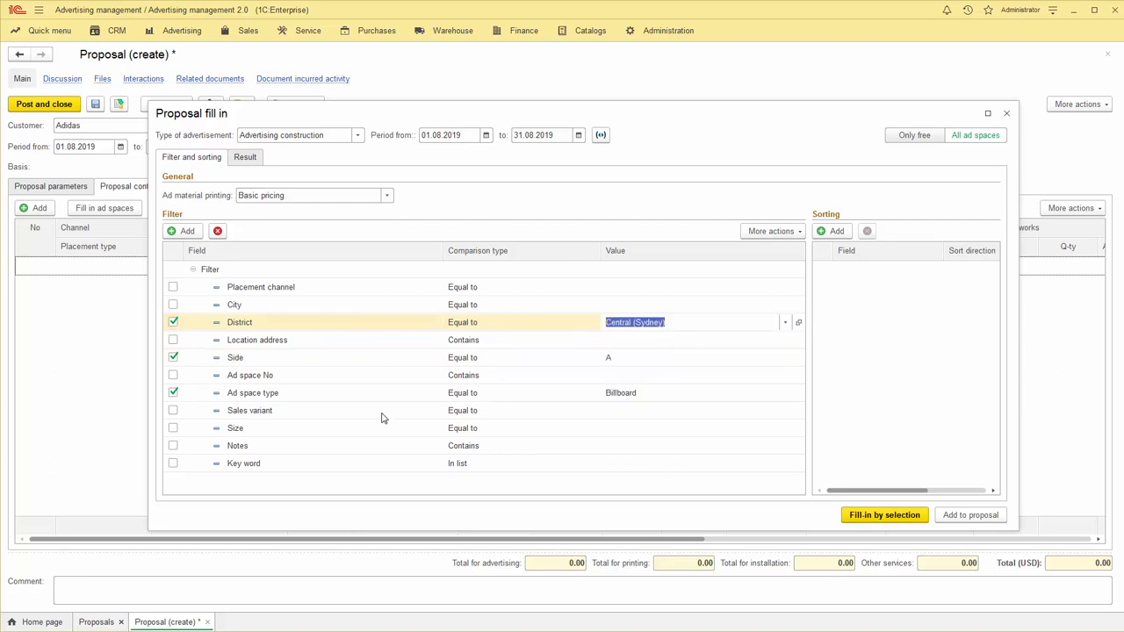
# Step: Filter by the key word Shopping malls and list only the free ad spaces that match the selection
pyautogui.click(173, 464)
pyautogui.click(636, 464)
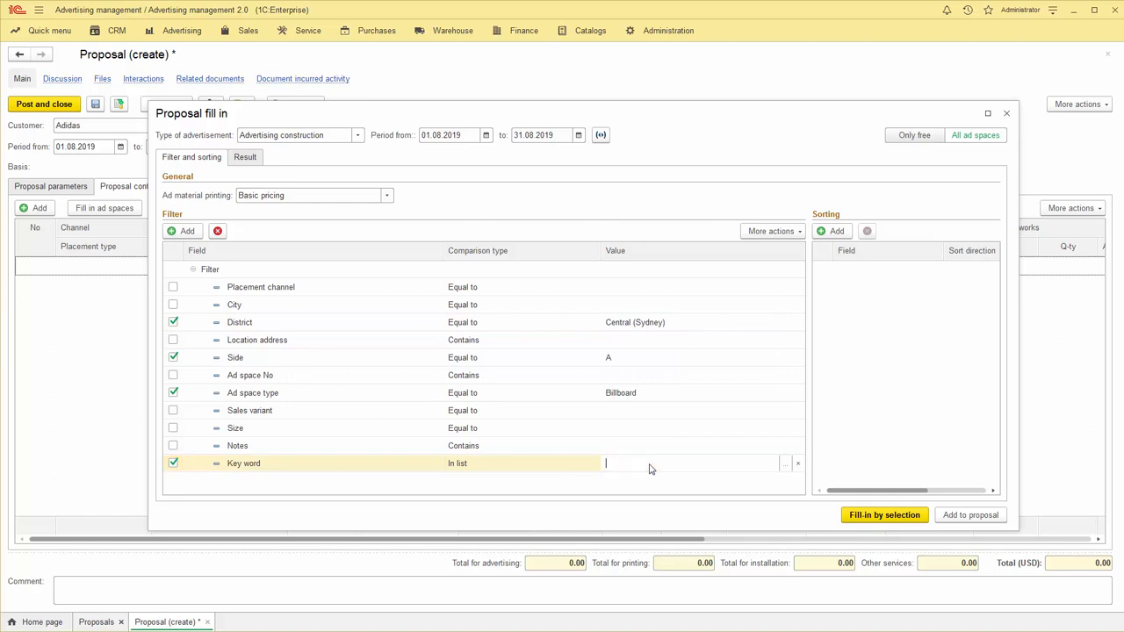
pyautogui.click(786, 463)
pyautogui.click(452, 284)
pyautogui.click(478, 325)
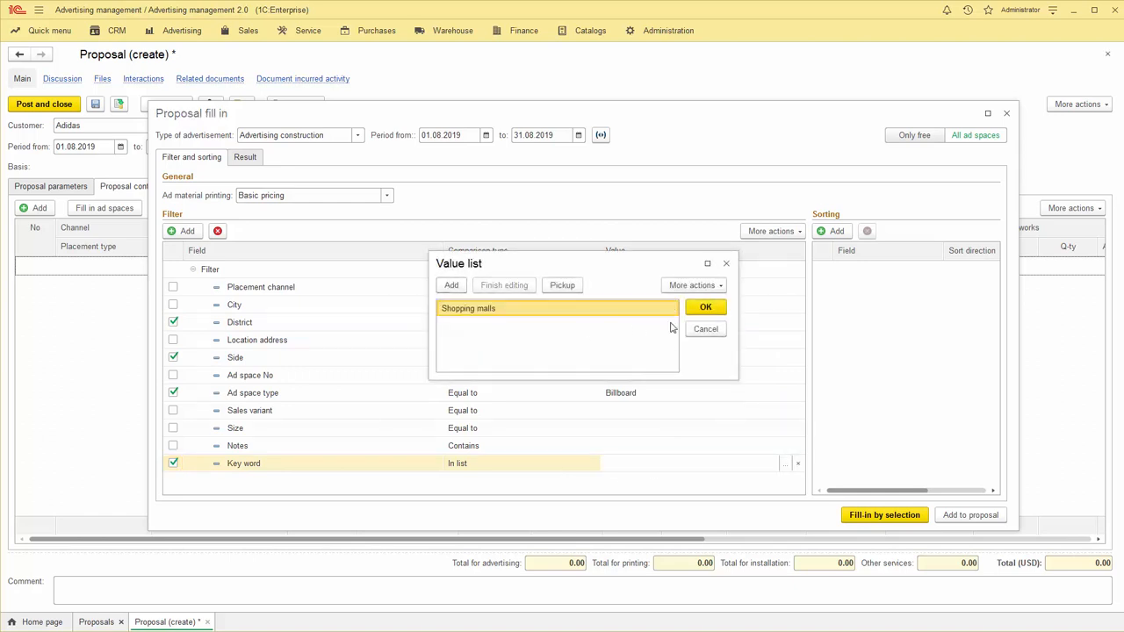
pyautogui.click(702, 307)
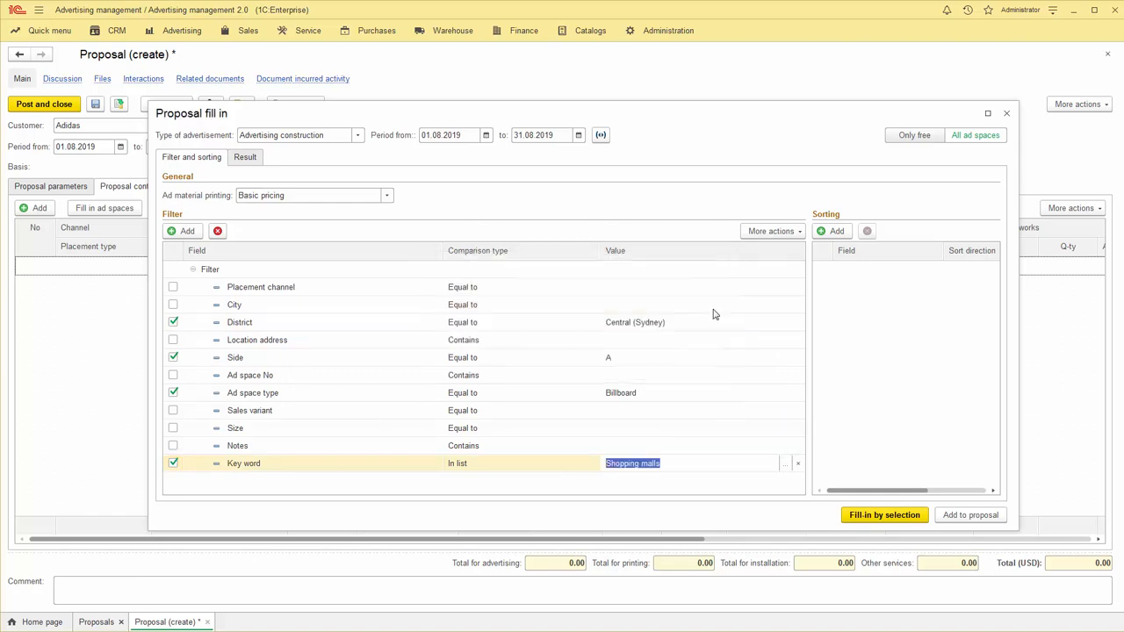
pyautogui.click(909, 138)
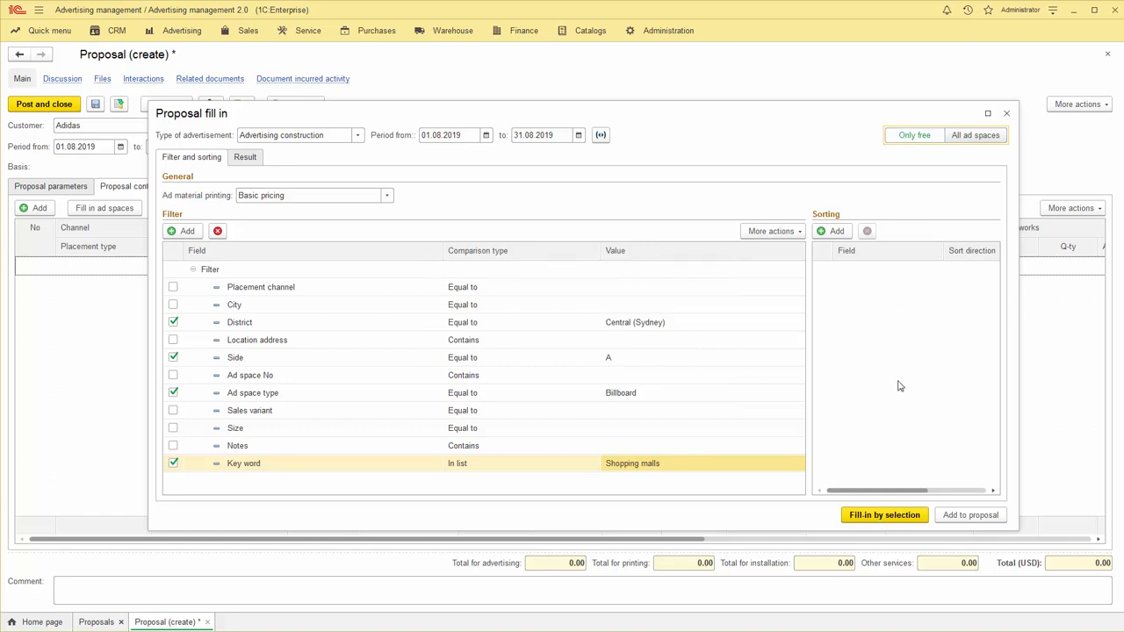
pyautogui.click(880, 518)
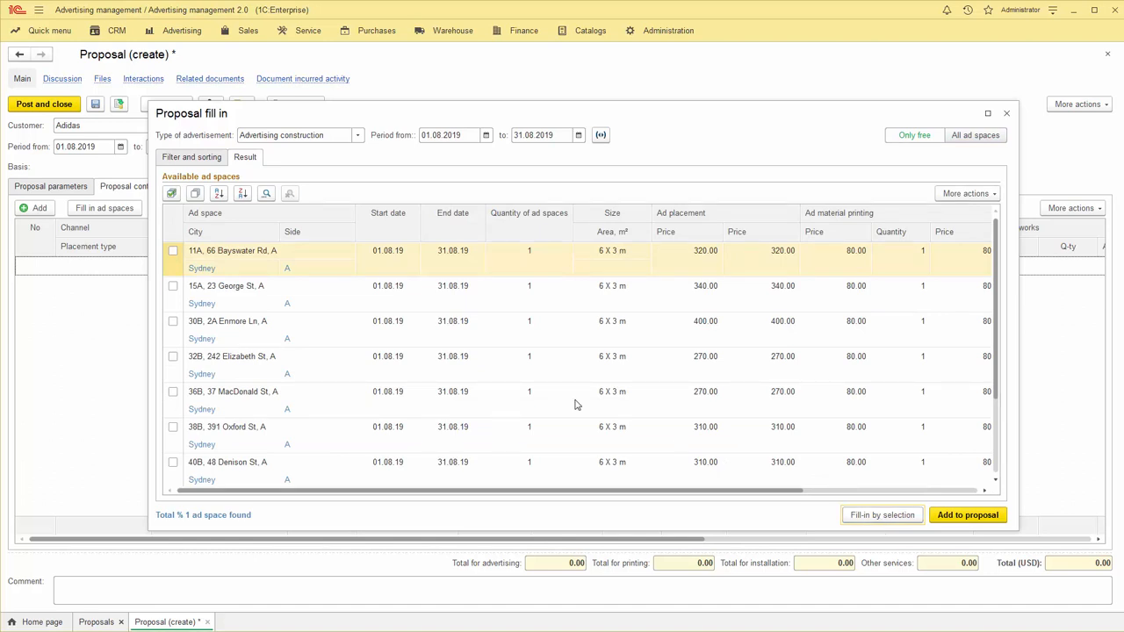
# Step: Select the ad spaces 11A, 15A, 30B and 32B from the results and add them to the proposal
pyautogui.click(172, 194)
pyautogui.click(195, 193)
pyautogui.click(173, 250)
pyautogui.click(173, 286)
pyautogui.click(173, 322)
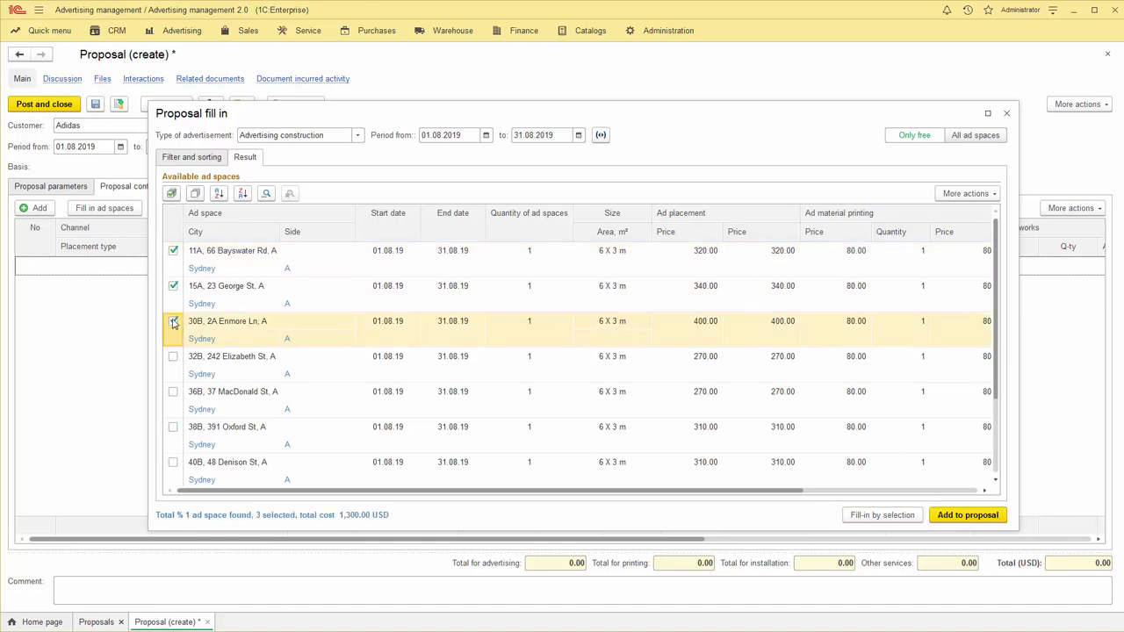
pyautogui.click(173, 357)
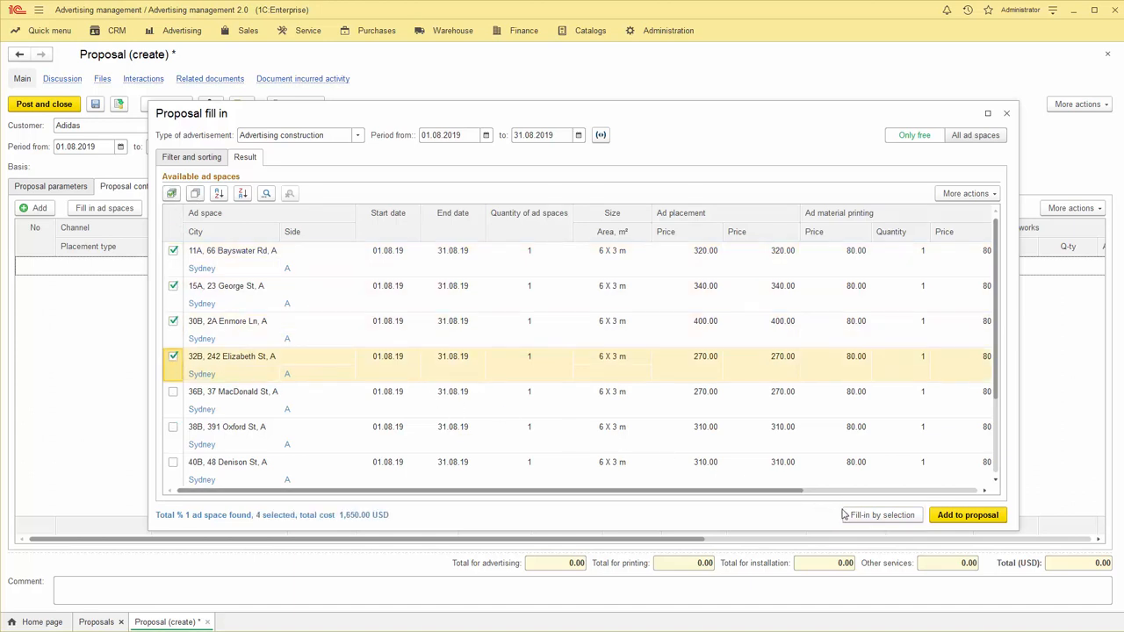
pyautogui.click(963, 518)
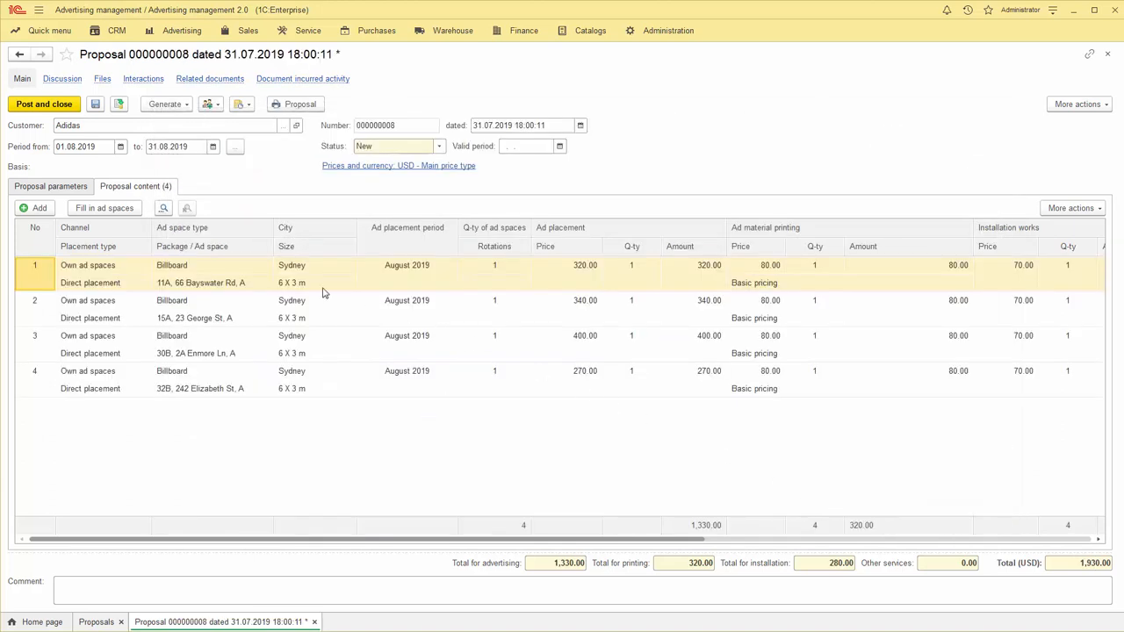
# Step: Open the proposal line for ad space 11A and set its ad material printing to Individual pricing
pyautogui.click(299, 270)
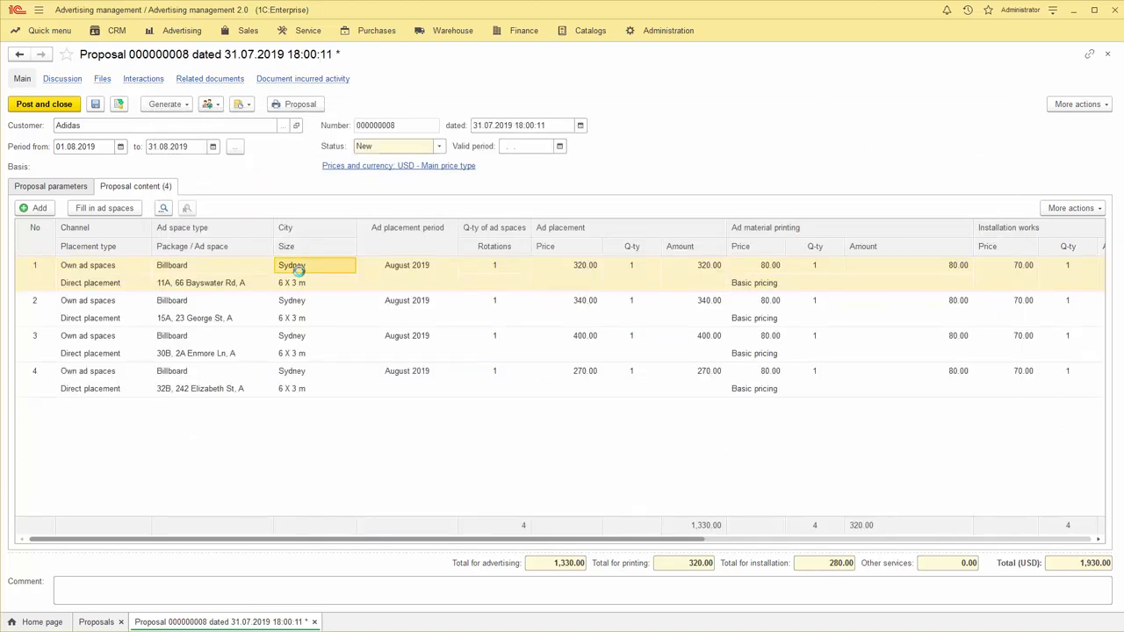
pyautogui.doubleClick(298, 270)
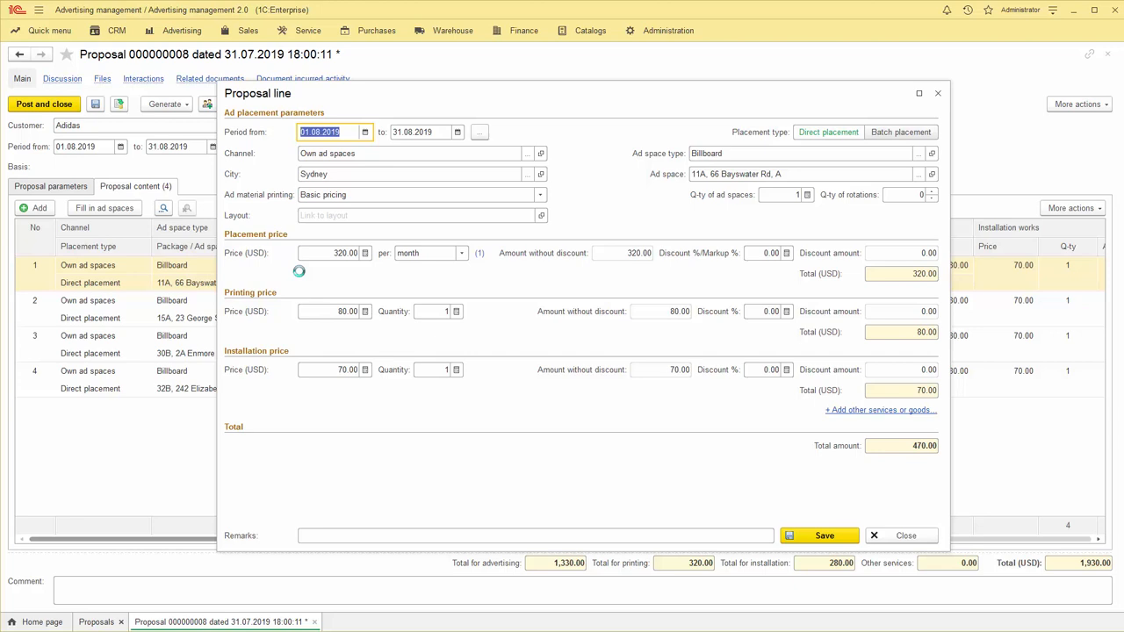
pyautogui.click(541, 198)
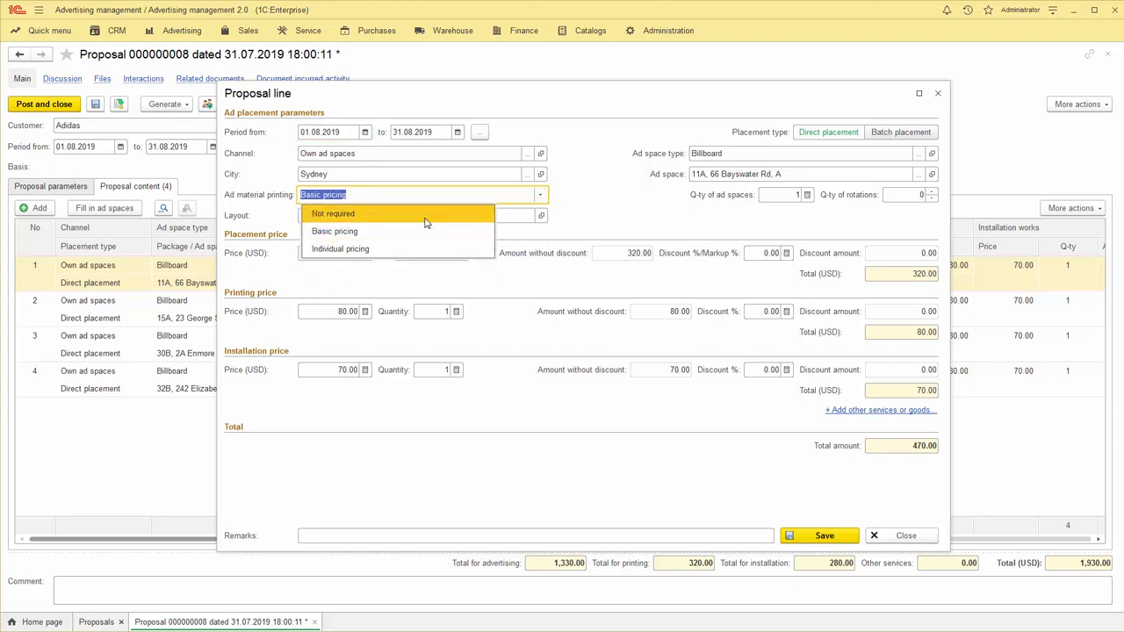
pyautogui.click(425, 218)
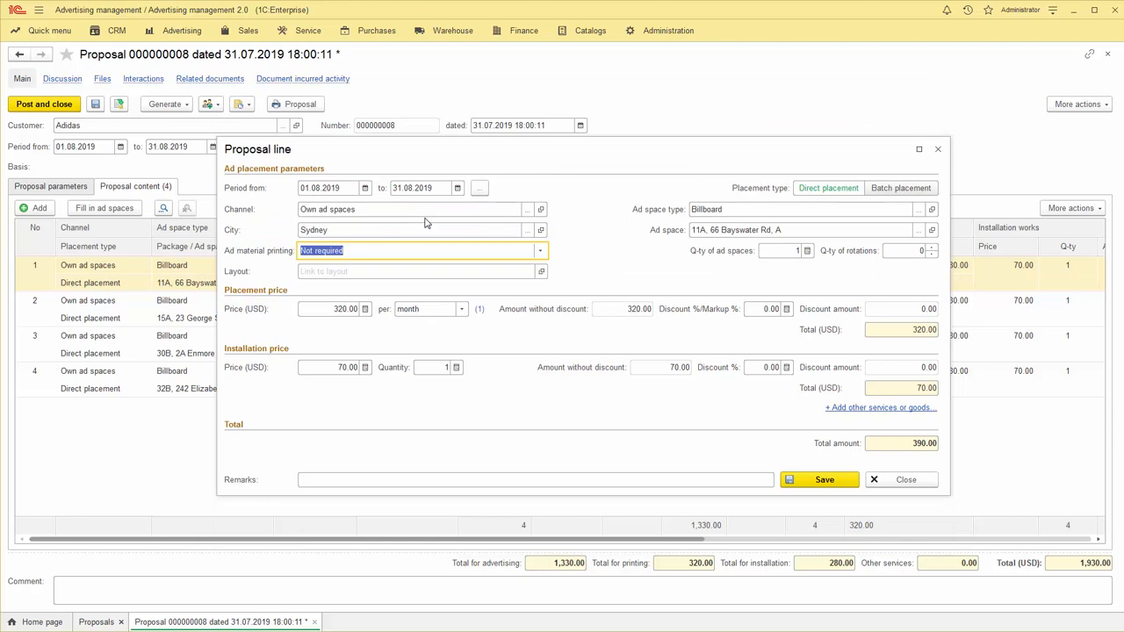
pyautogui.click(541, 252)
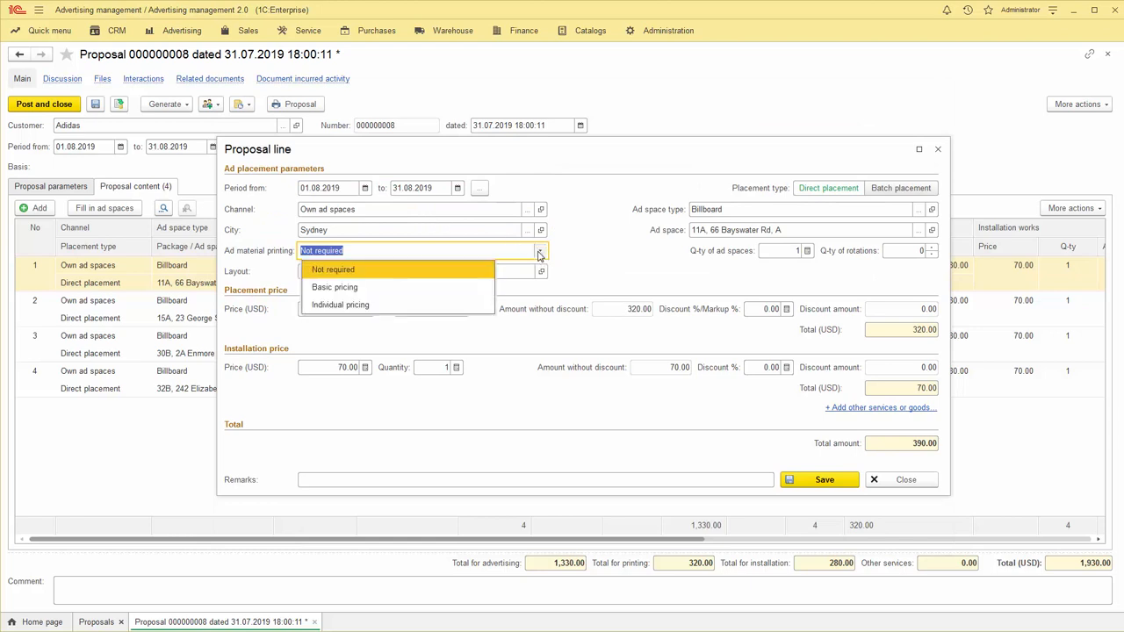
pyautogui.click(371, 288)
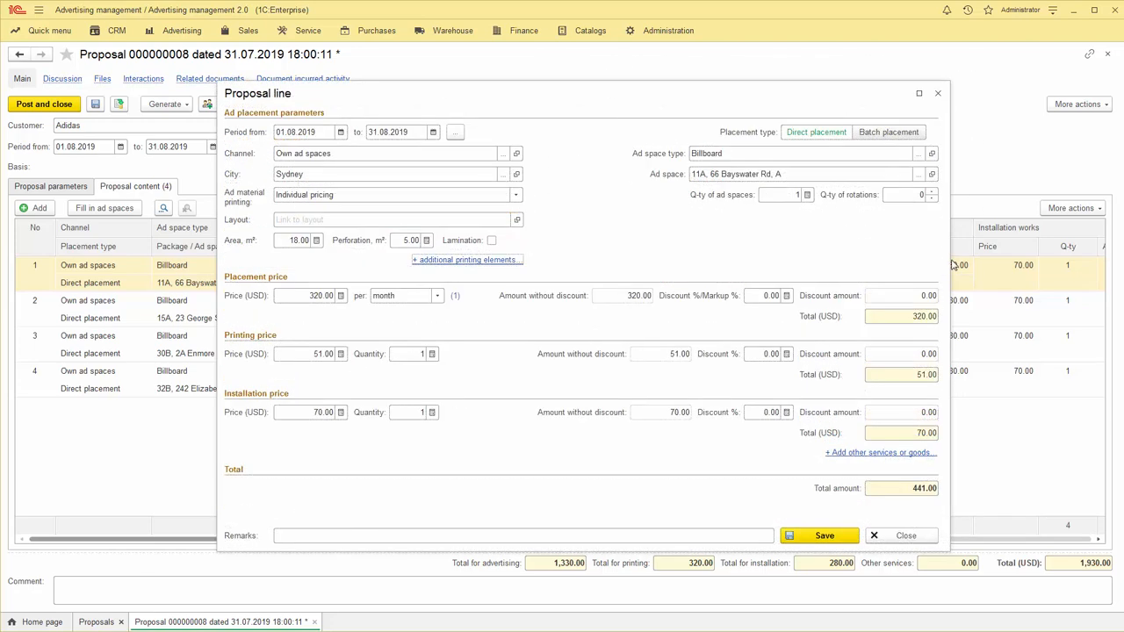
# Step: Add the Design item to the other services or goods of the 11A proposal line
pyautogui.click(881, 454)
pyautogui.click(61, 63)
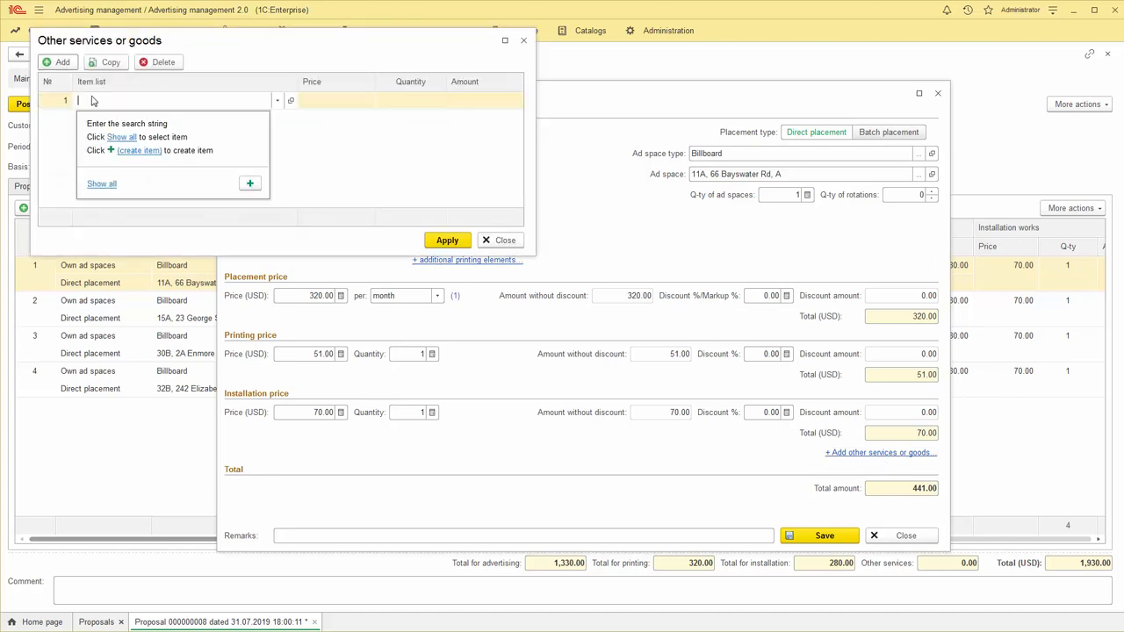
pyautogui.click(101, 184)
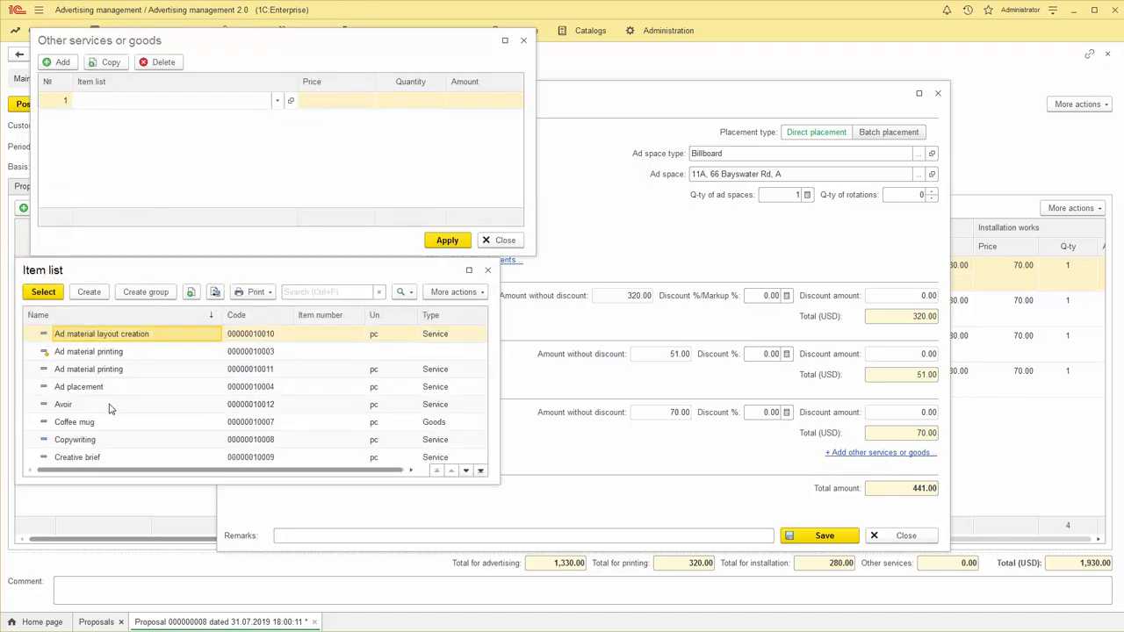
pyautogui.scroll(-3, 109, 408)
pyautogui.doubleClick(79, 376)
# Step: Set the Design item's price to 40.00 and quantity to 1, and save the line and the proposal
pyautogui.click(329, 100)
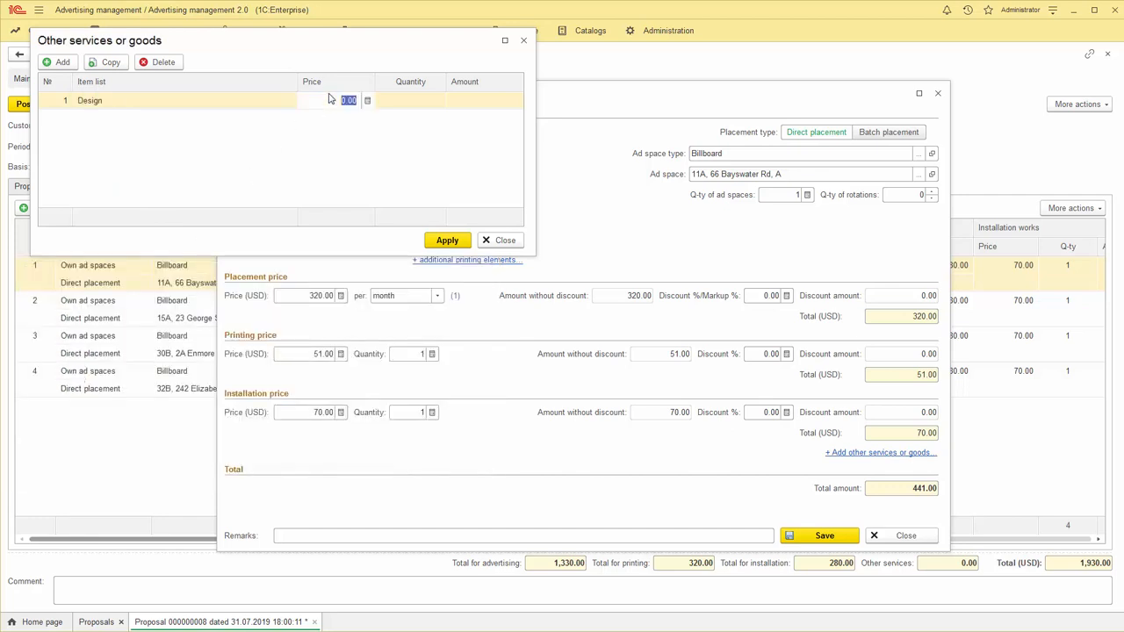
pyautogui.write('40')
pyautogui.press('Tab')
pyautogui.write('1')
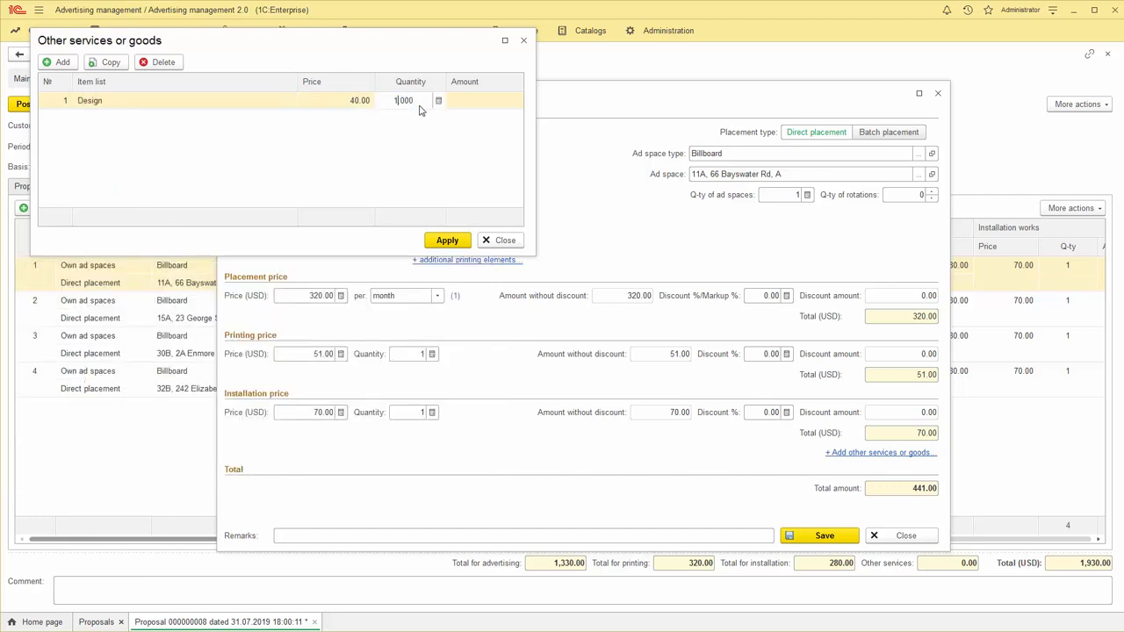
pyautogui.press('Return')
pyautogui.click(447, 240)
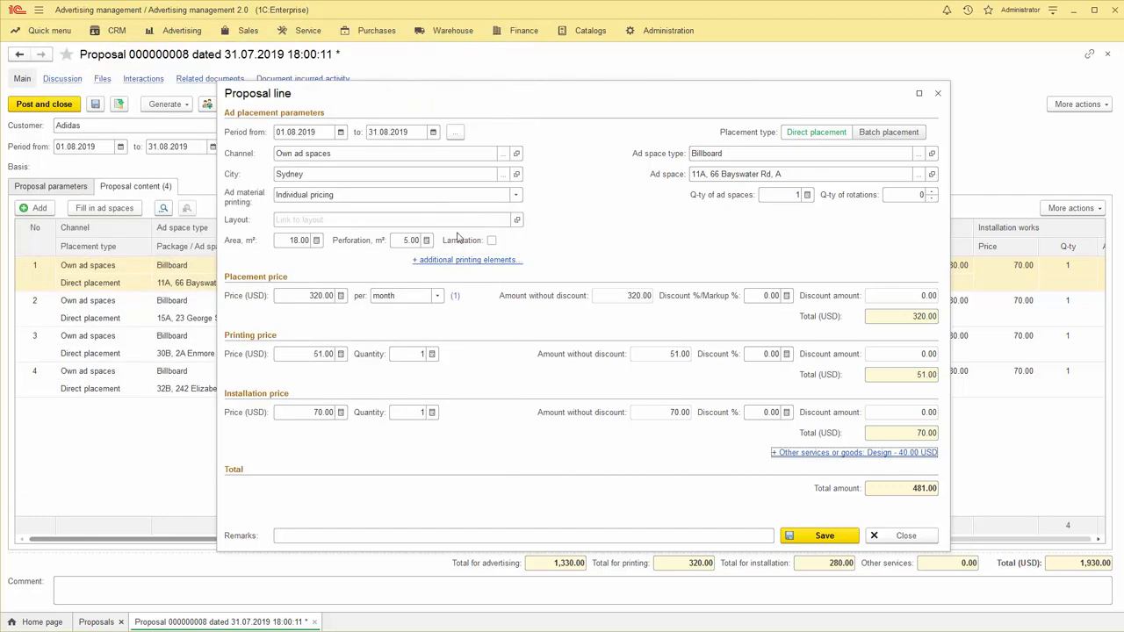
pyautogui.hotkey('ctrl', 'Return')
pyautogui.click(94, 104)
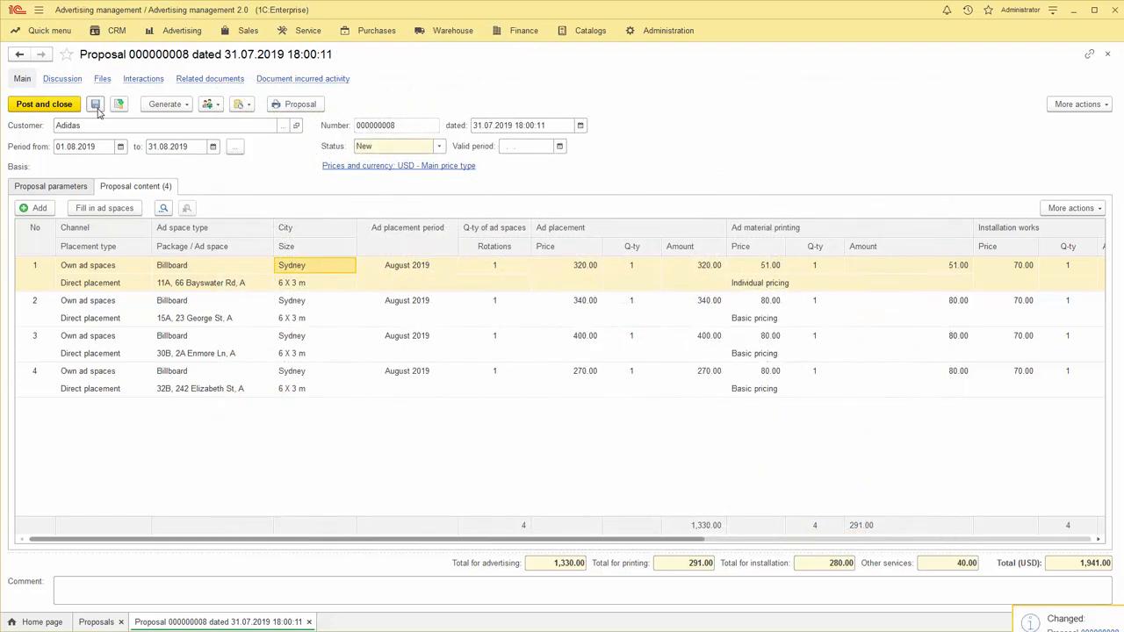
# Step: Preview the proposal's printable form and check its saving options, including the Microsoft Excel 2007 Sheet format, without saving
pyautogui.click(300, 105)
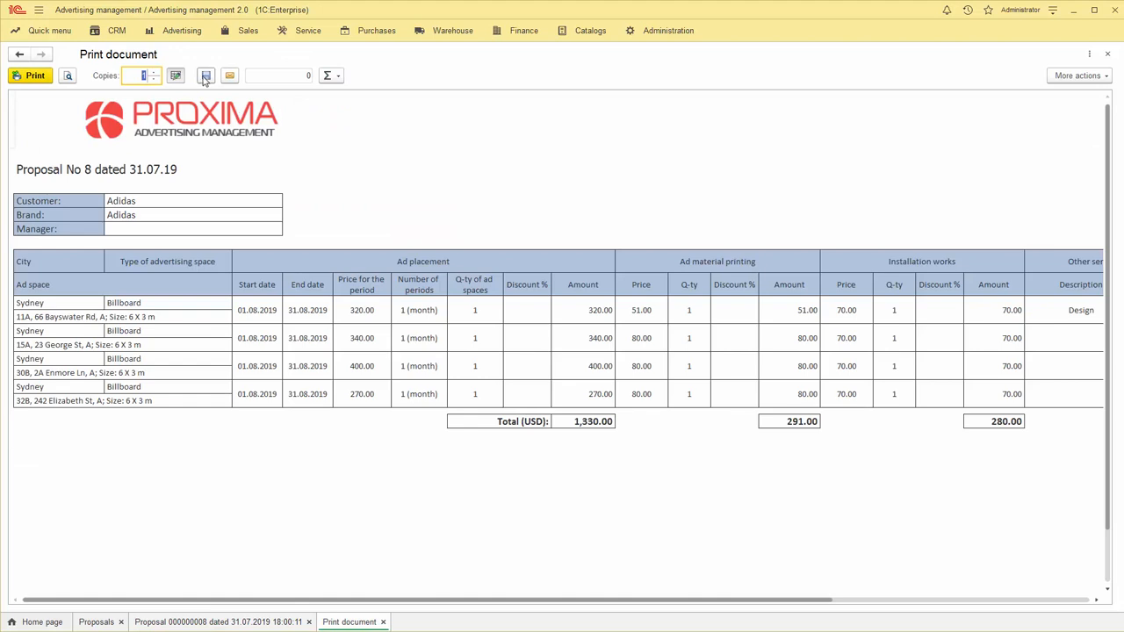
pyautogui.click(204, 76)
pyautogui.click(443, 295)
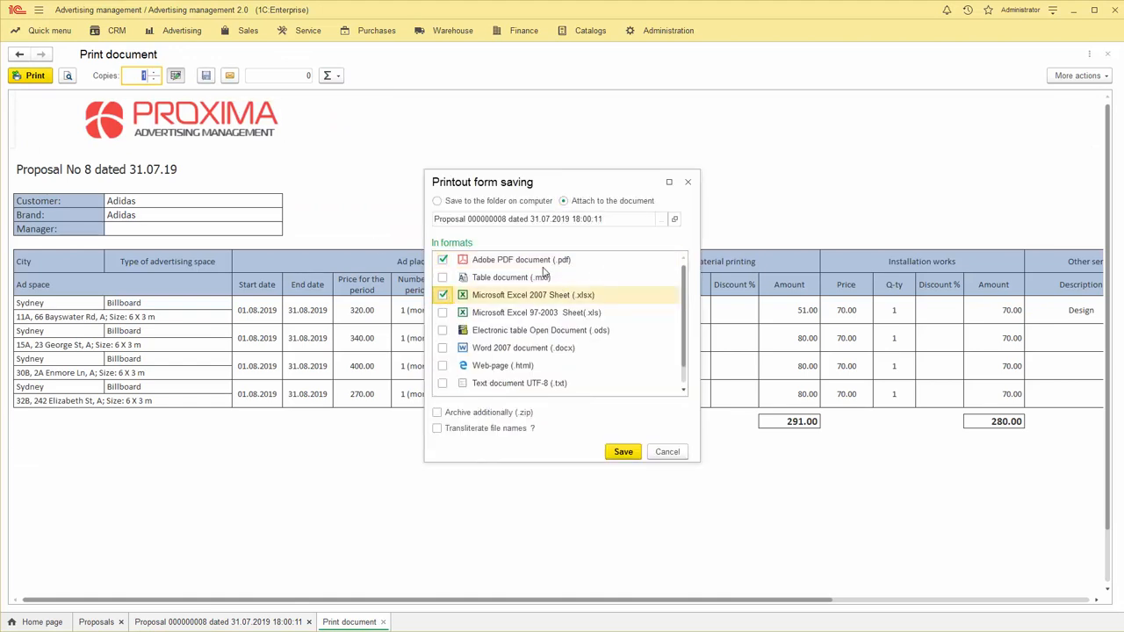
pyautogui.click(667, 451)
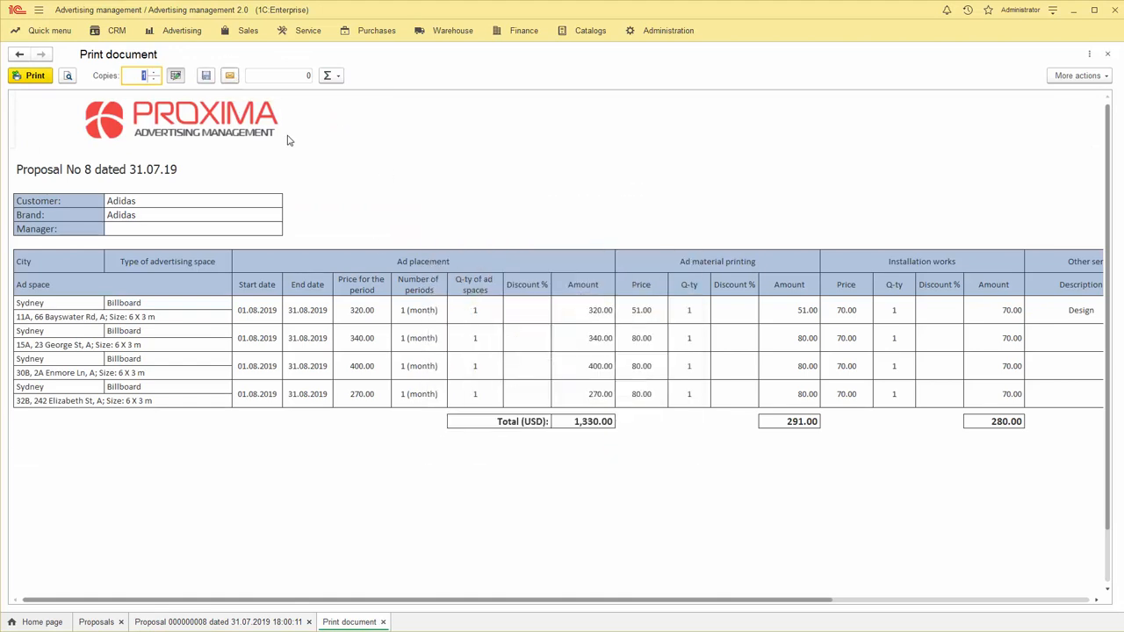
pyautogui.moveTo(336, 604)
pyautogui.mouseDown()
pyautogui.moveTo(592, 605)
pyautogui.moveTo(321, 604)
pyautogui.mouseUp()
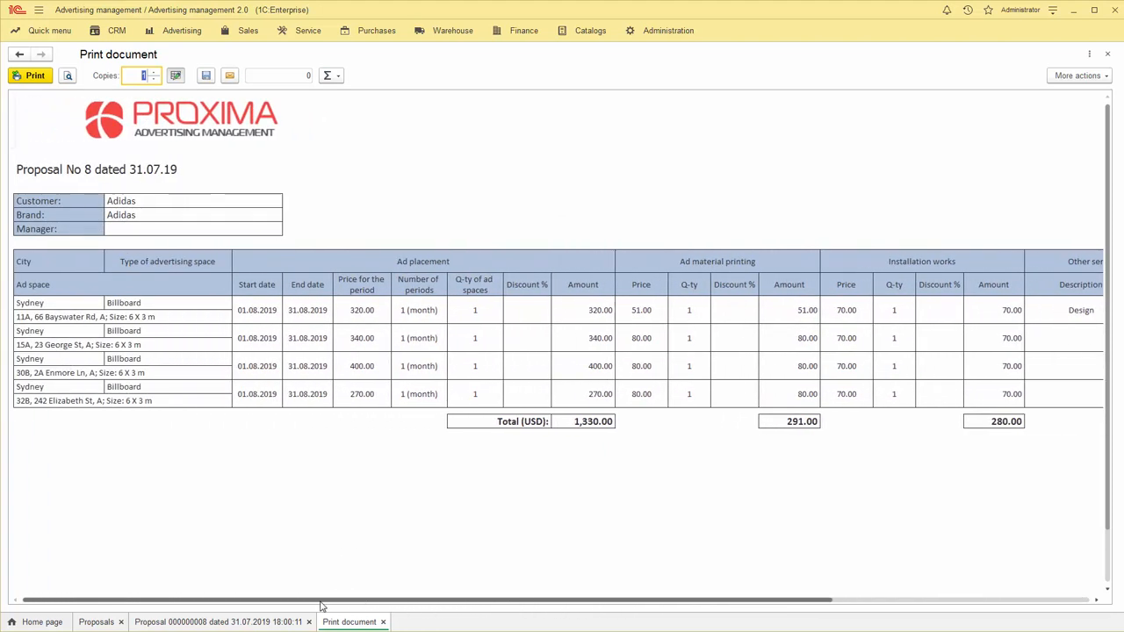
# Step: Inspect the printout's logo and view the Proxima record in the In-house companies catalog
pyautogui.click(277, 128)
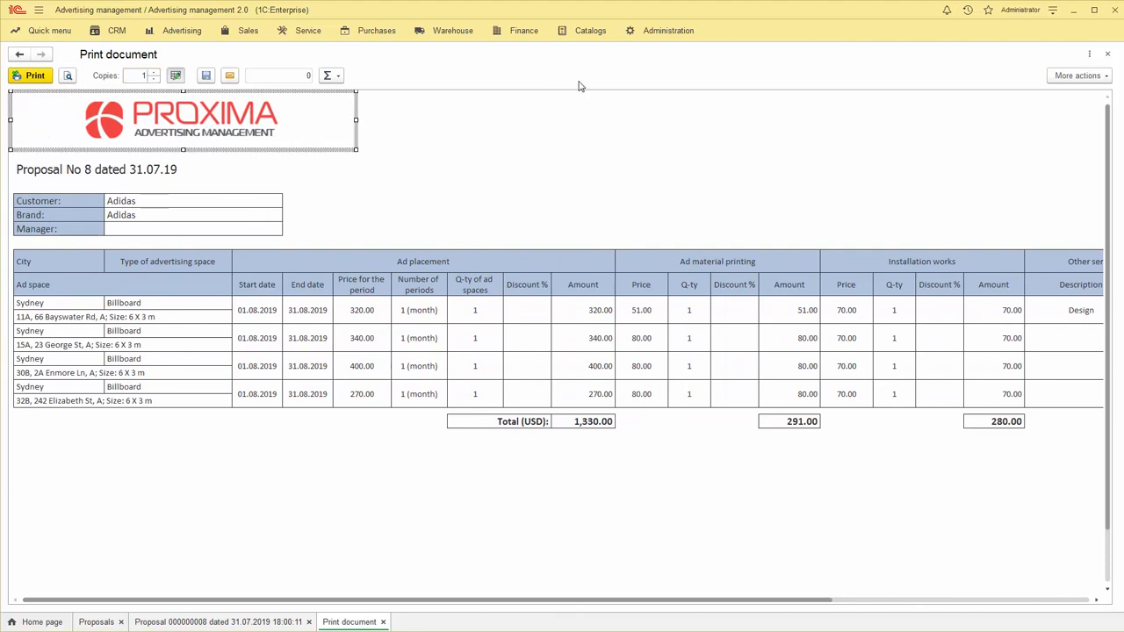
pyautogui.click(590, 33)
pyautogui.click(66, 389)
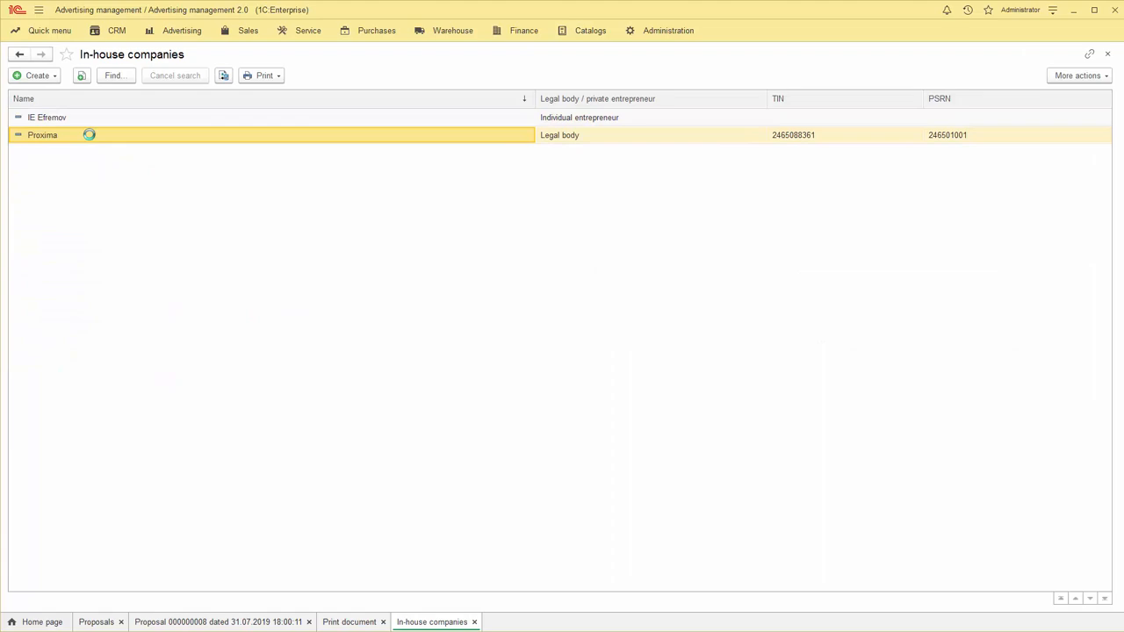
pyautogui.click(308, 132)
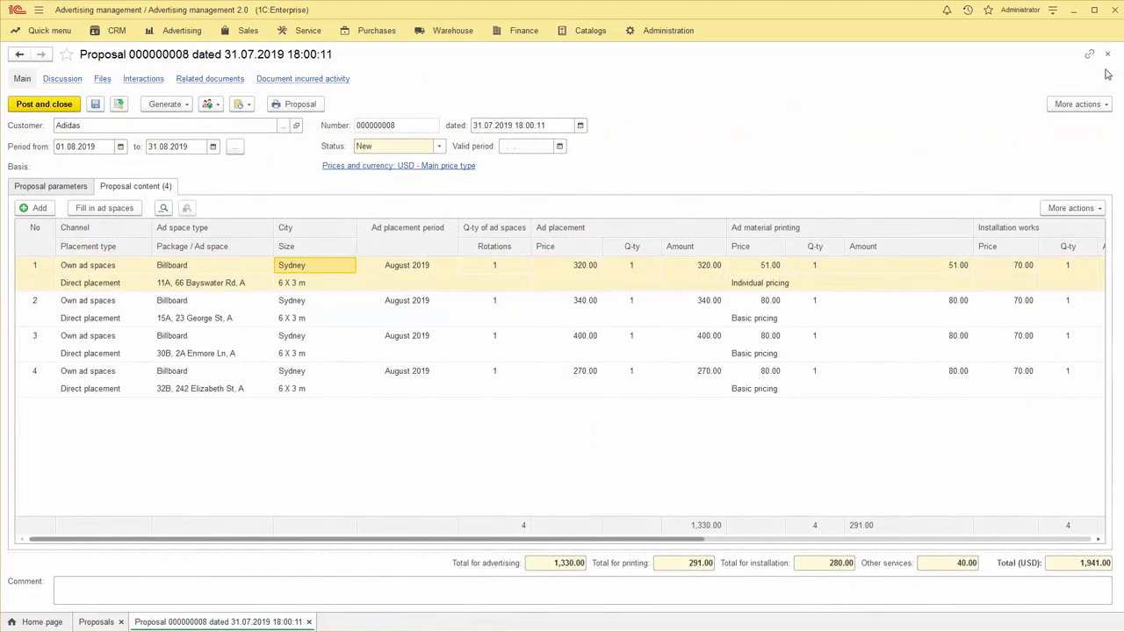
# Step: Add a batch placement line to the proposal and start creating a new ad placement package for it
pyautogui.click(40, 209)
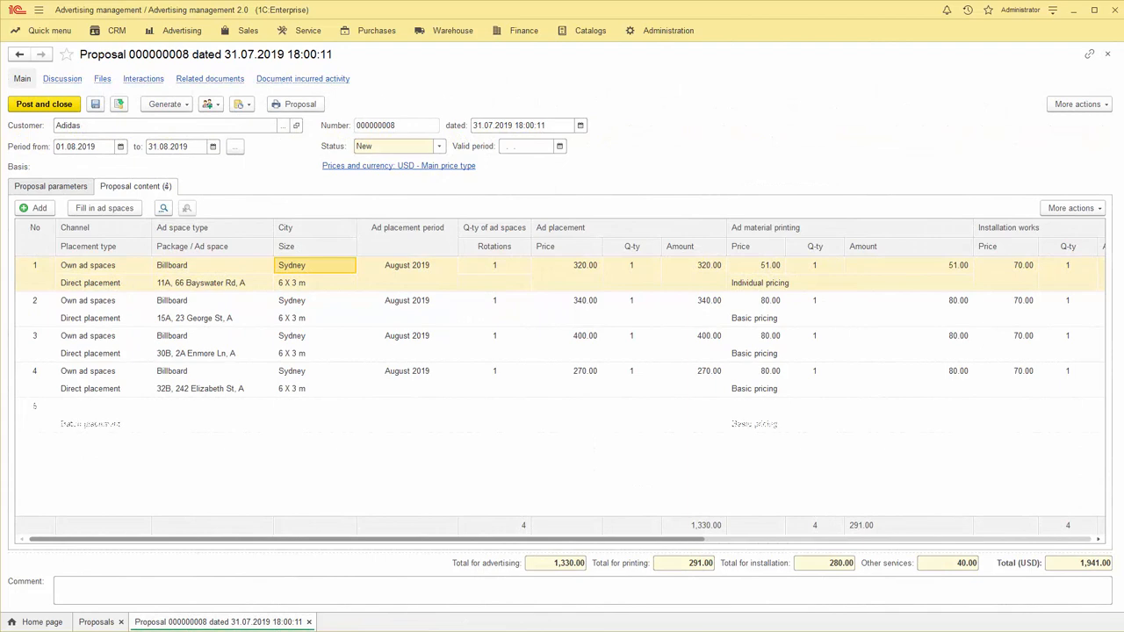
pyautogui.click(39, 209)
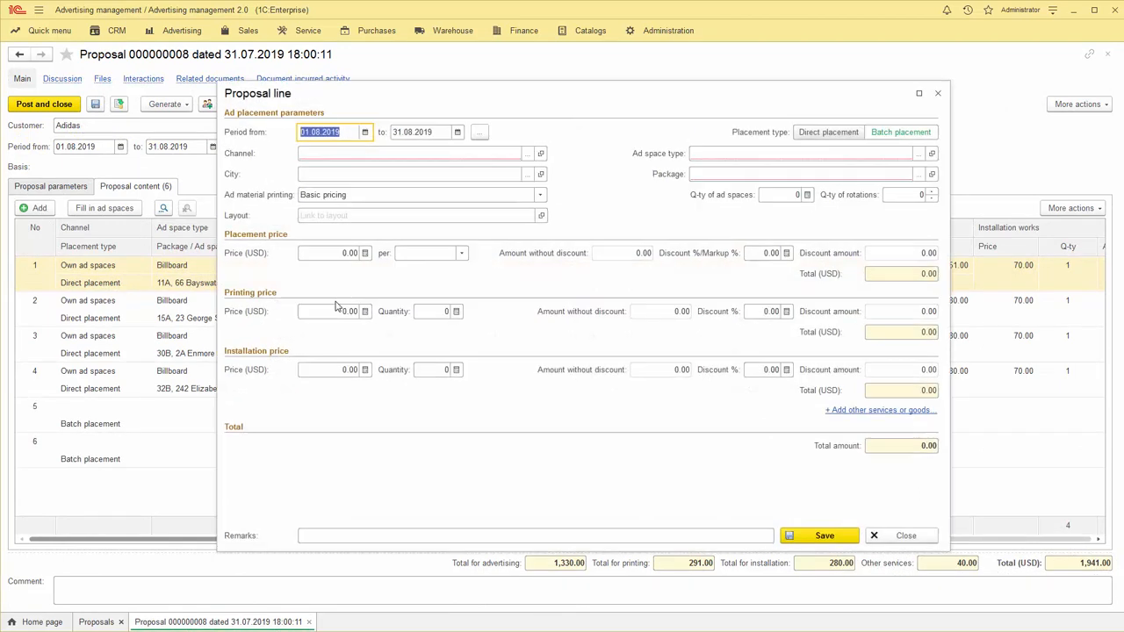
pyautogui.click(917, 174)
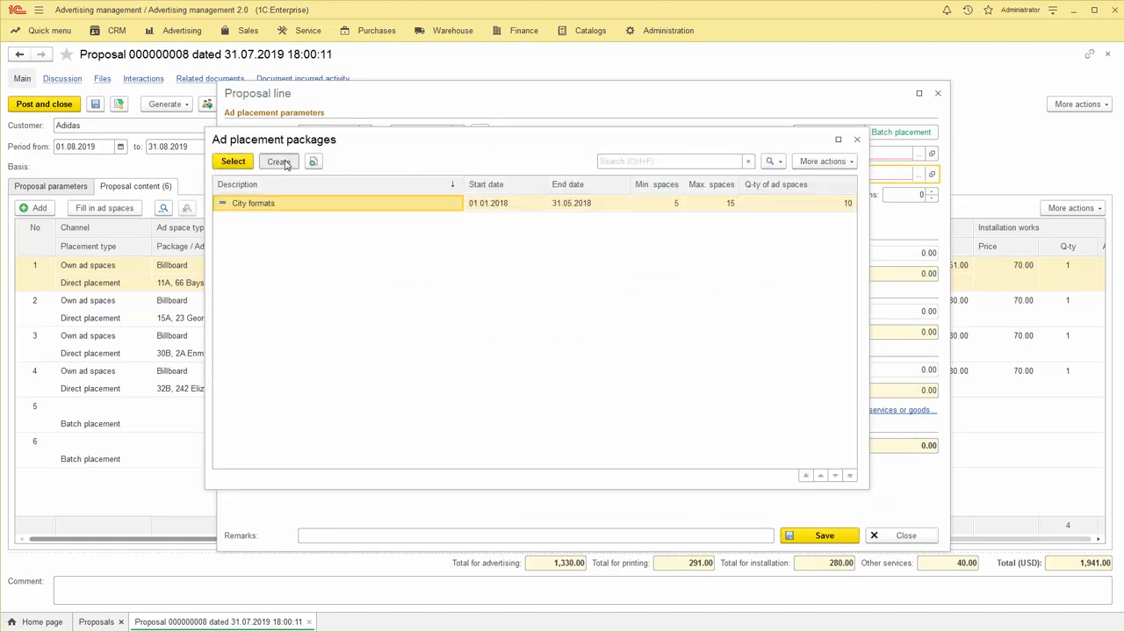
pyautogui.click(277, 162)
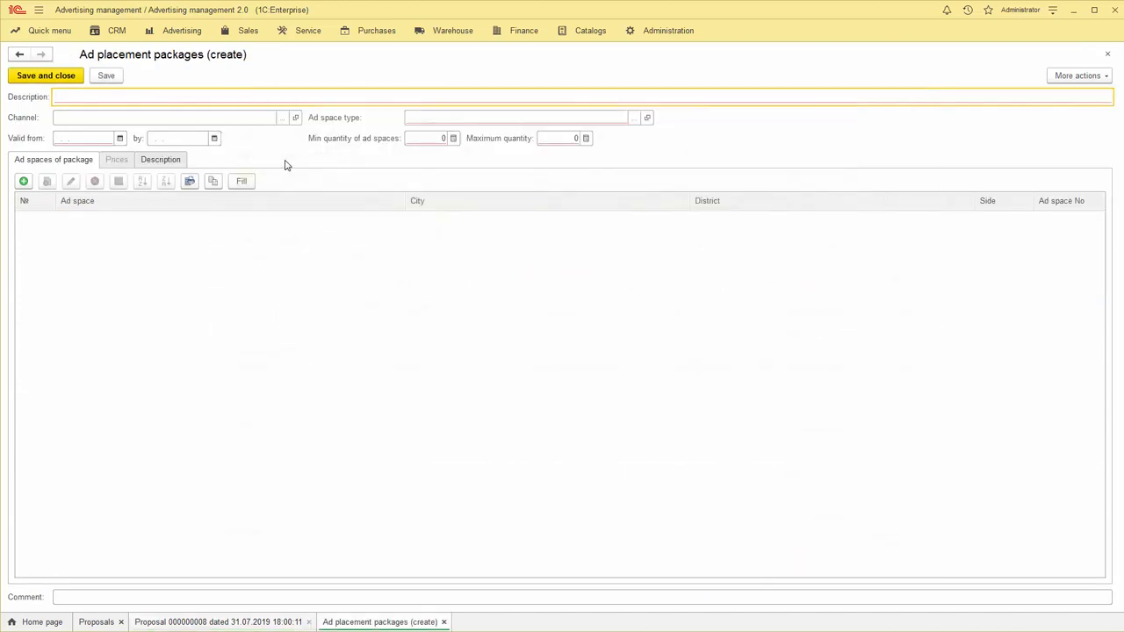
# Step: Name the package "Billboards in the central district", with channel Own ad spaces and ad space type Billboard
pyautogui.write('Billboards in the central district')
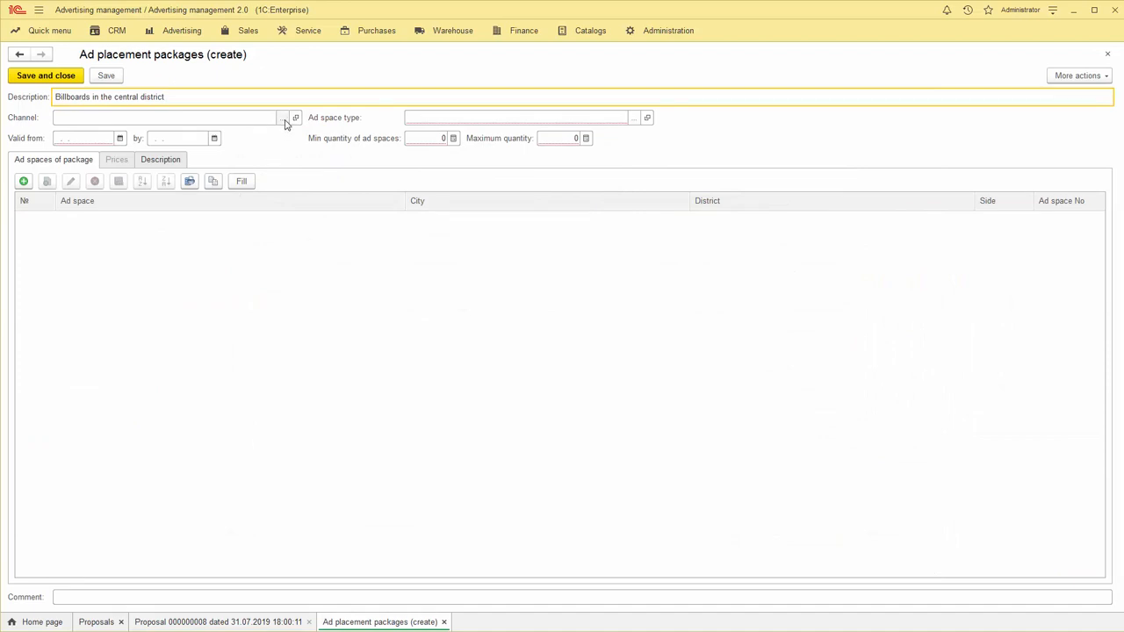
pyautogui.click(282, 116)
pyautogui.click(486, 246)
pyautogui.doubleClick(488, 247)
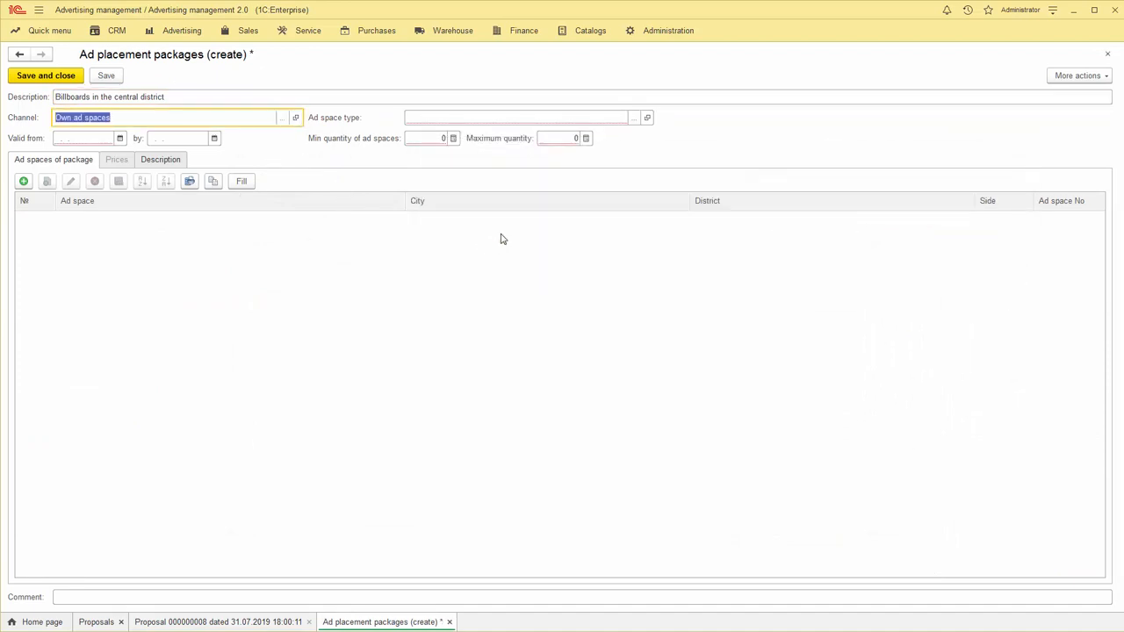
pyautogui.click(634, 117)
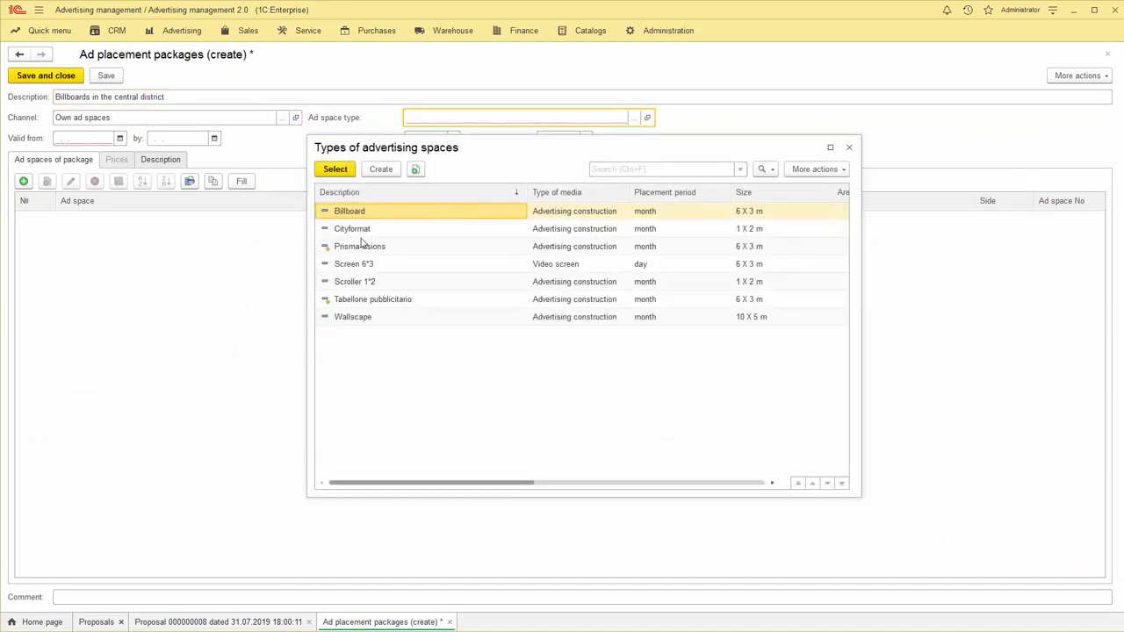
pyautogui.doubleClick(359, 214)
# Step: Set the package's validity from 01.01.2019 to 31.12.2019, with a minimum of 1 and a maximum of 9 ad spaces
pyautogui.click(100, 138)
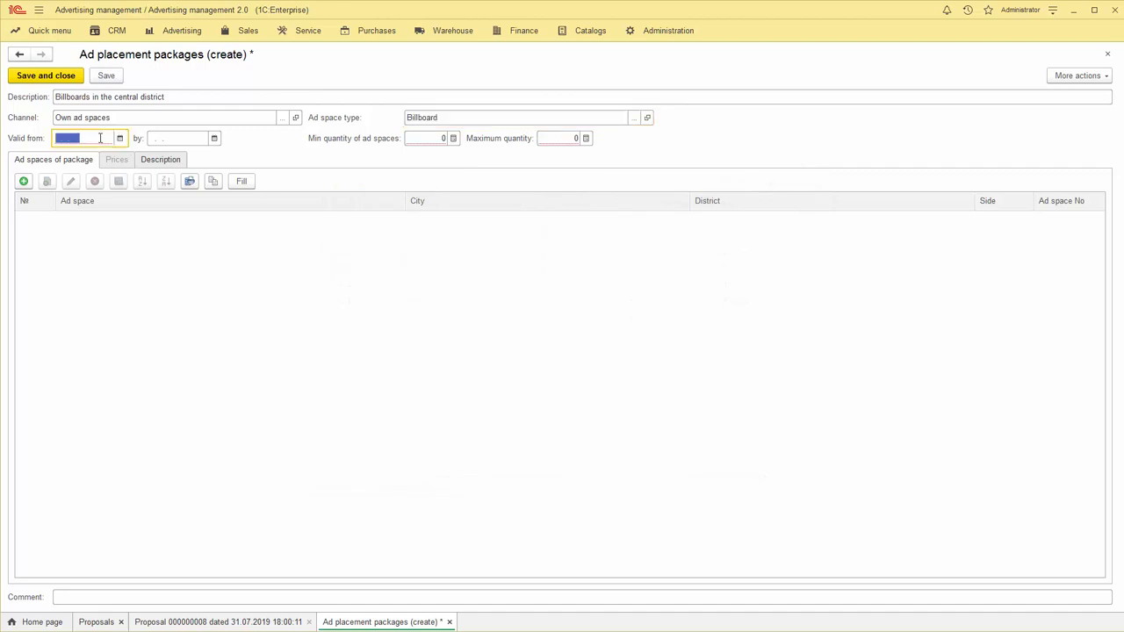
pyautogui.write('01.01.2019')
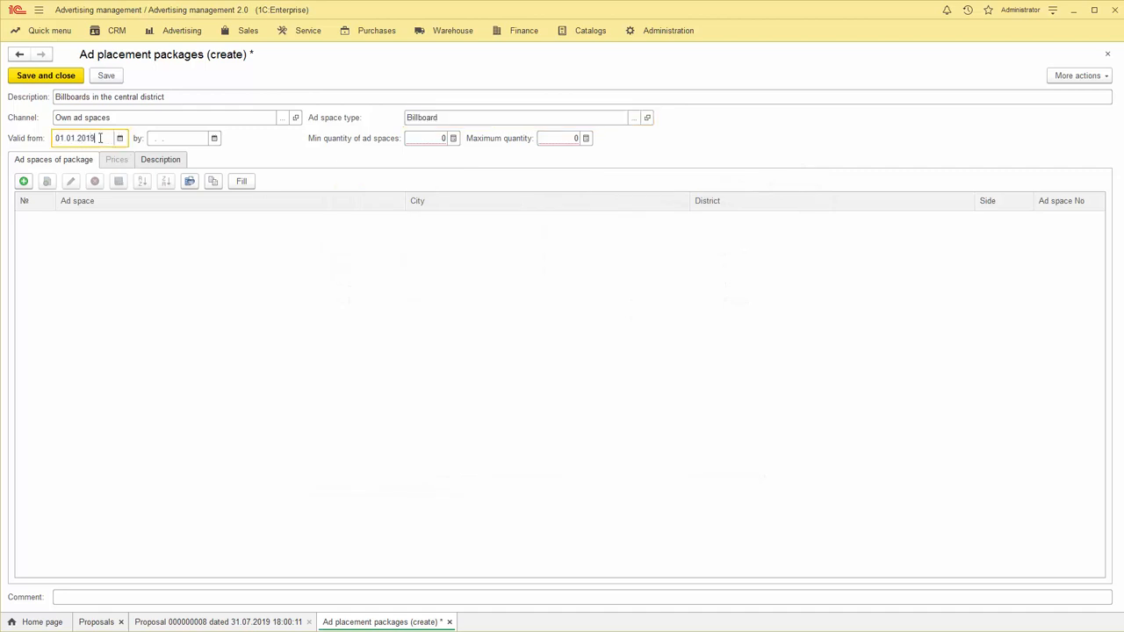
pyautogui.click(175, 138)
pyautogui.write('3')
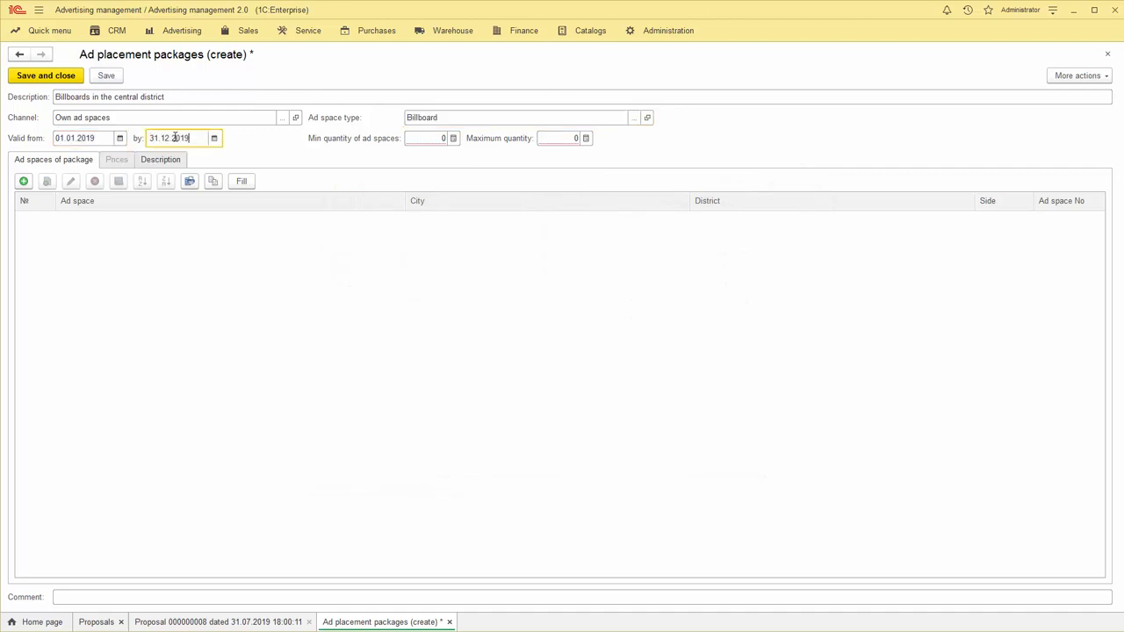
pyautogui.write('1.12.2019')
pyautogui.click(441, 138)
pyautogui.write('1')
pyautogui.click(561, 138)
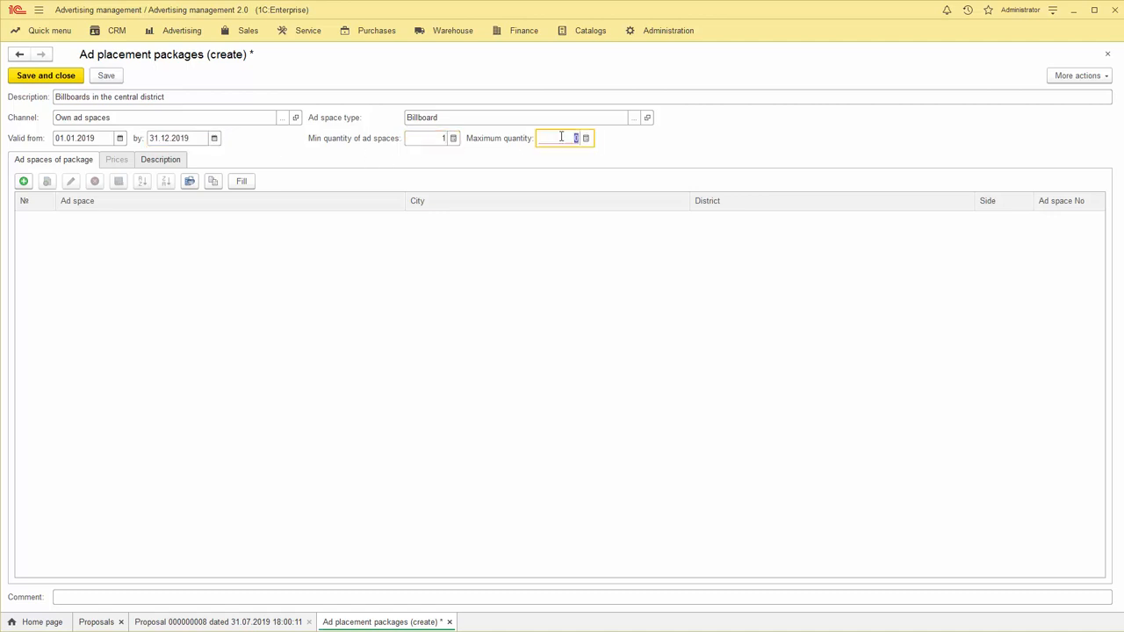
pyautogui.write('9')
# Step: Fill the package with ad spaces filtered by the district Central (Sydney), and save it
pyautogui.click(241, 183)
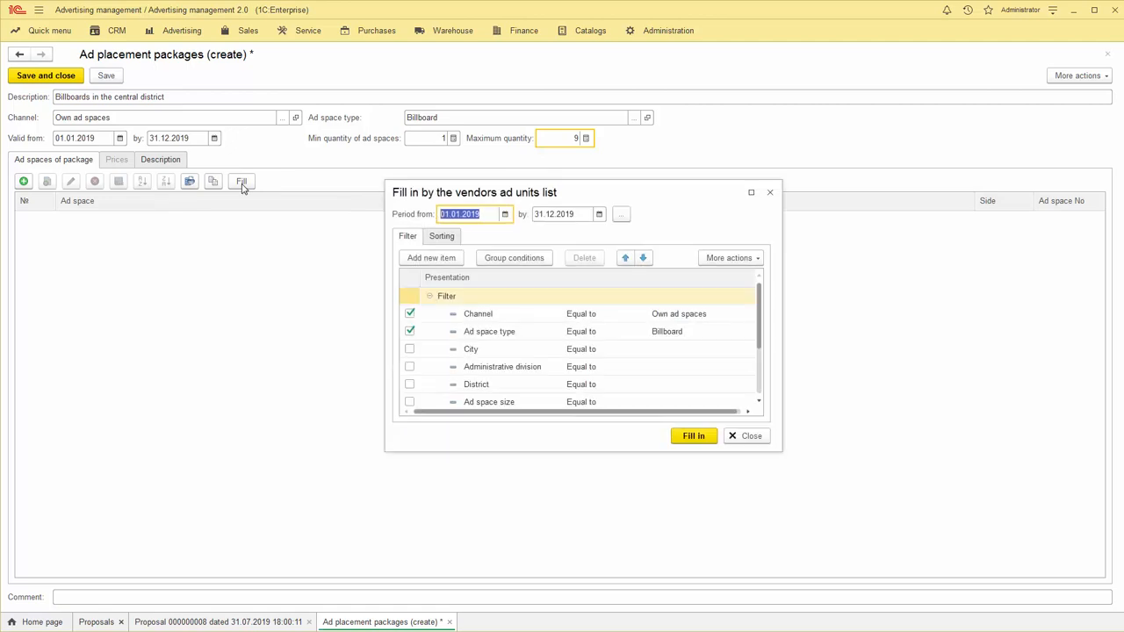
pyautogui.click(410, 383)
pyautogui.click(694, 391)
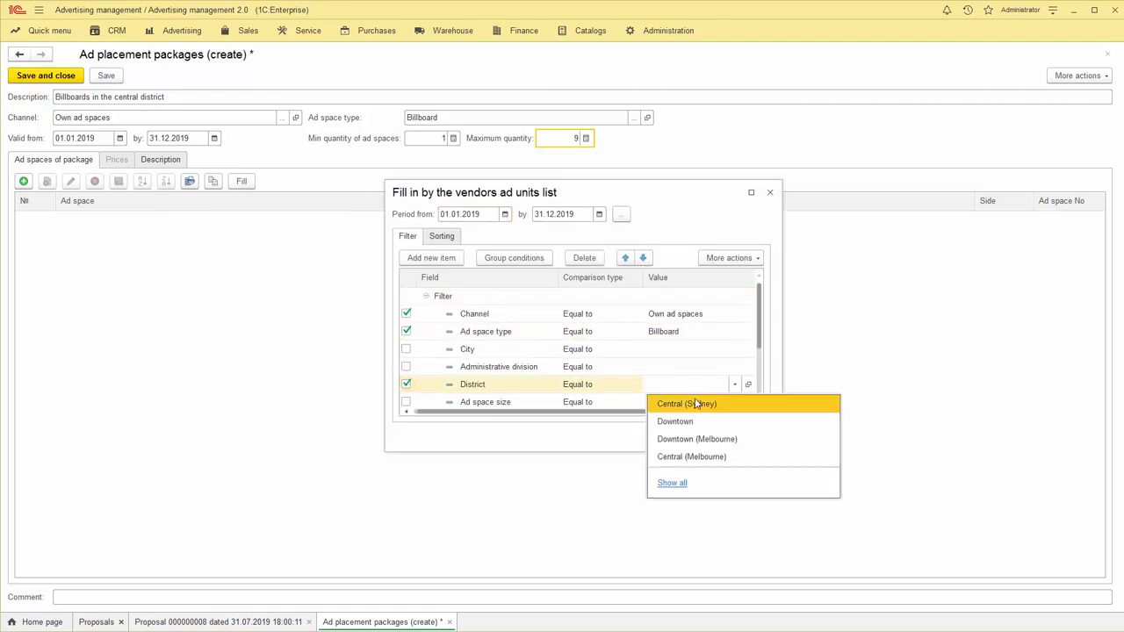
pyautogui.click(696, 405)
pyautogui.click(692, 434)
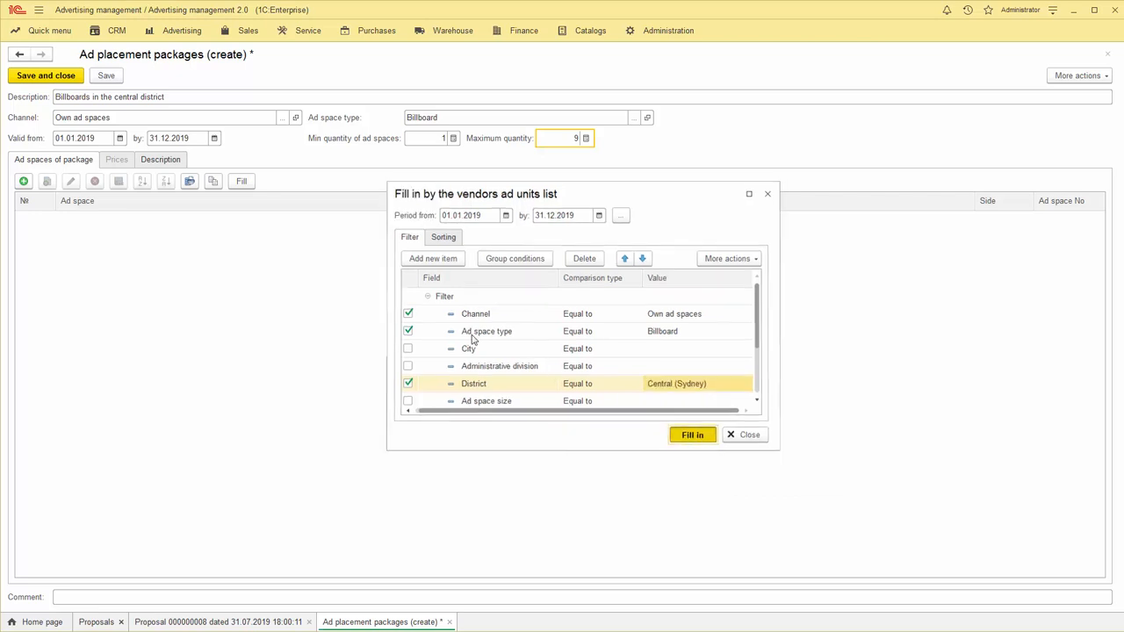
pyautogui.click(106, 76)
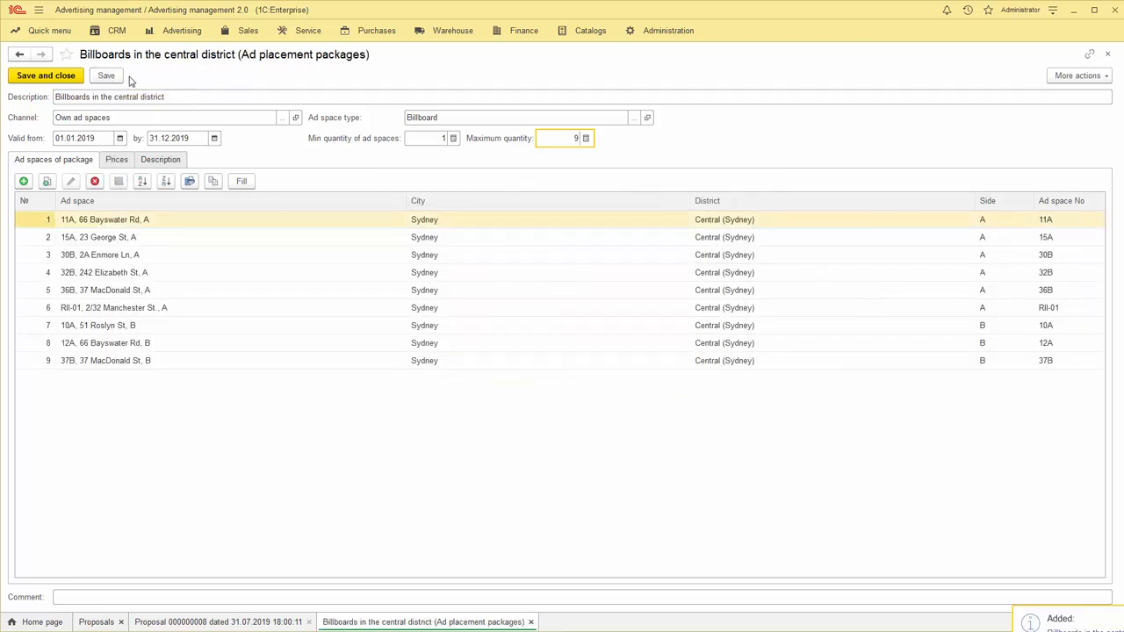
# Step: Create a package placement pricing document for the package, with month as the placement period
pyautogui.click(124, 159)
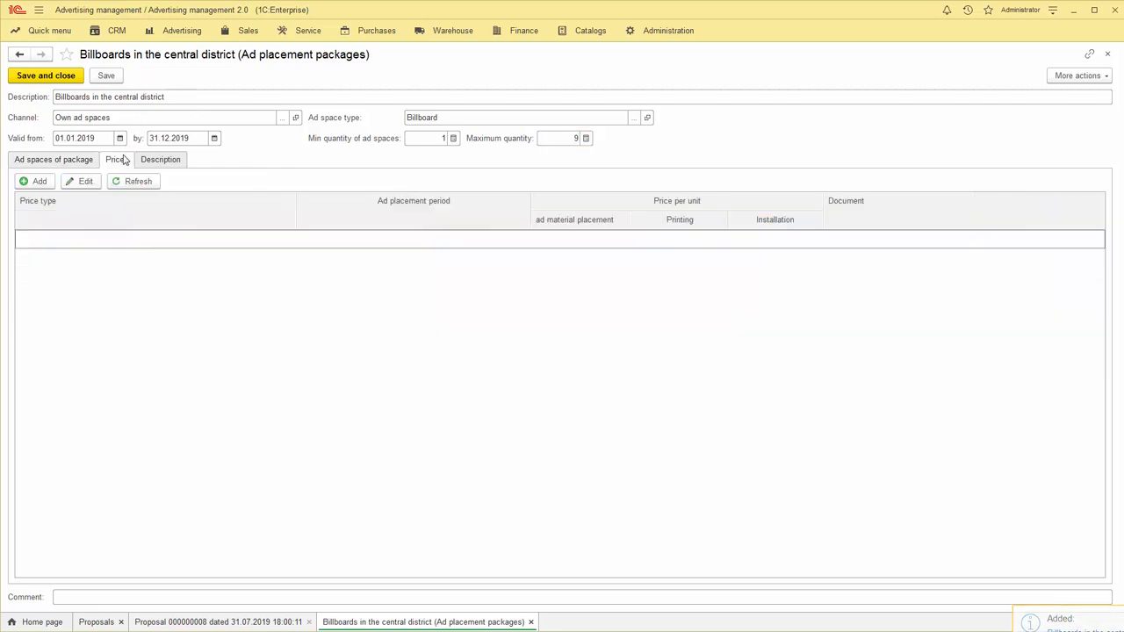
pyautogui.click(38, 184)
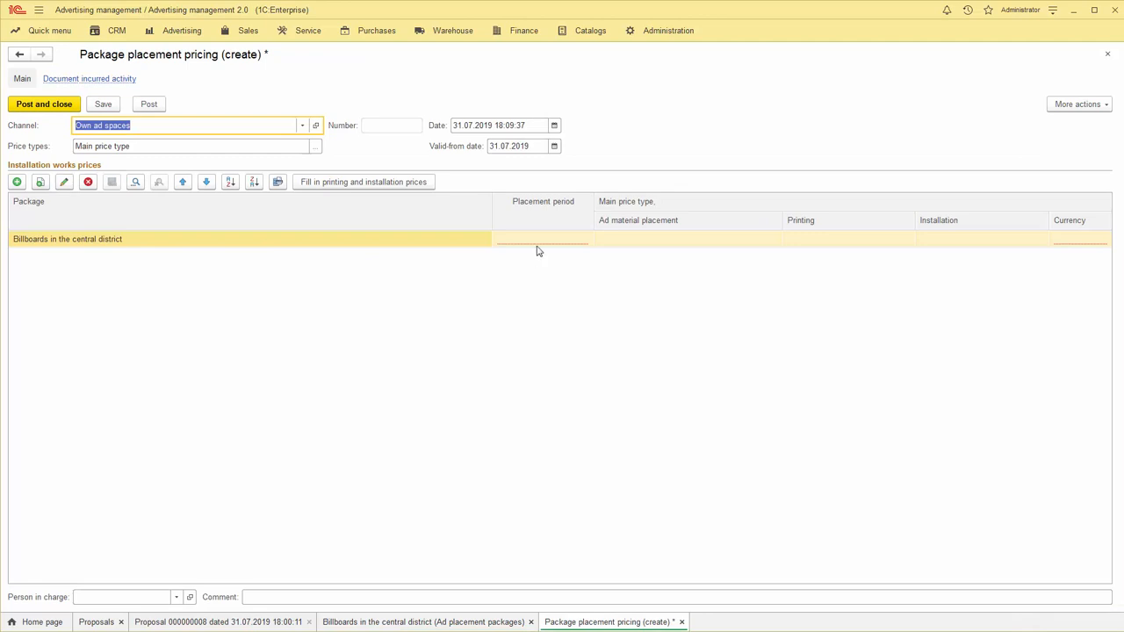
pyautogui.click(537, 248)
pyautogui.click(532, 257)
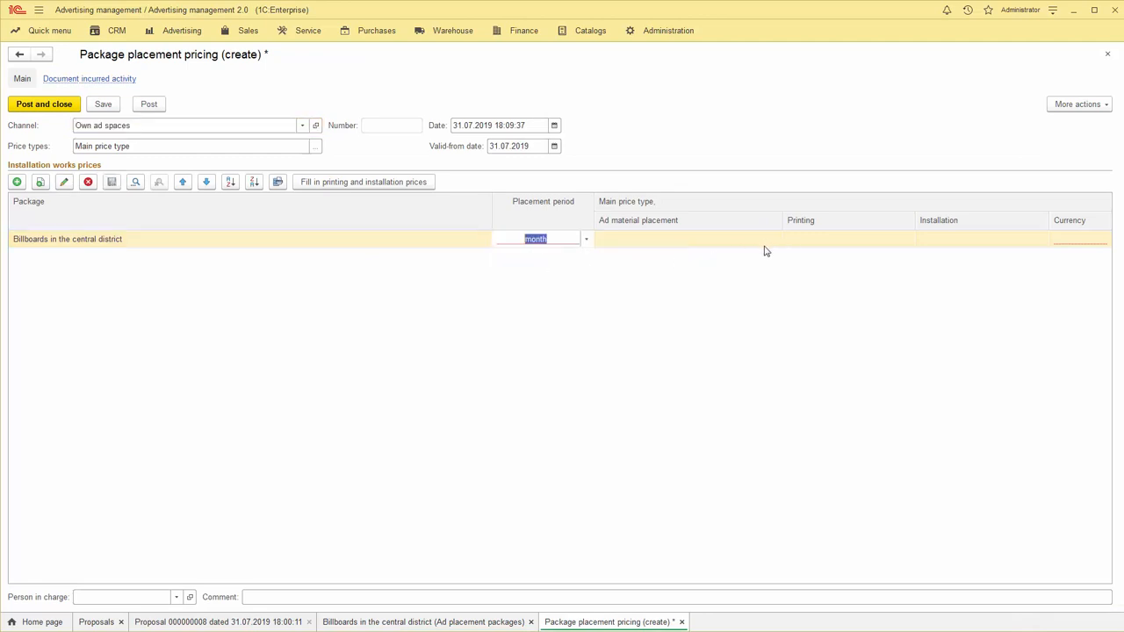
# Step: Set the package's prices to 150.00 for ad material placement, 80.00 for printing and 40.00 for installation, in USD
pyautogui.click(745, 247)
pyautogui.write('150.00')
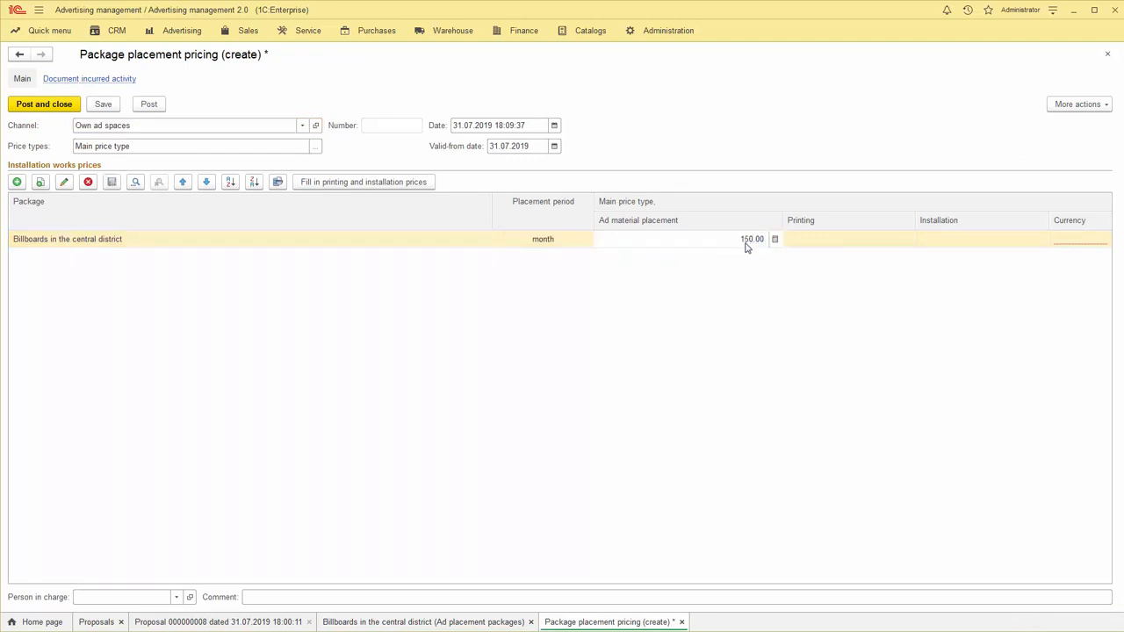
pyautogui.click(826, 244)
pyautogui.write('80.00')
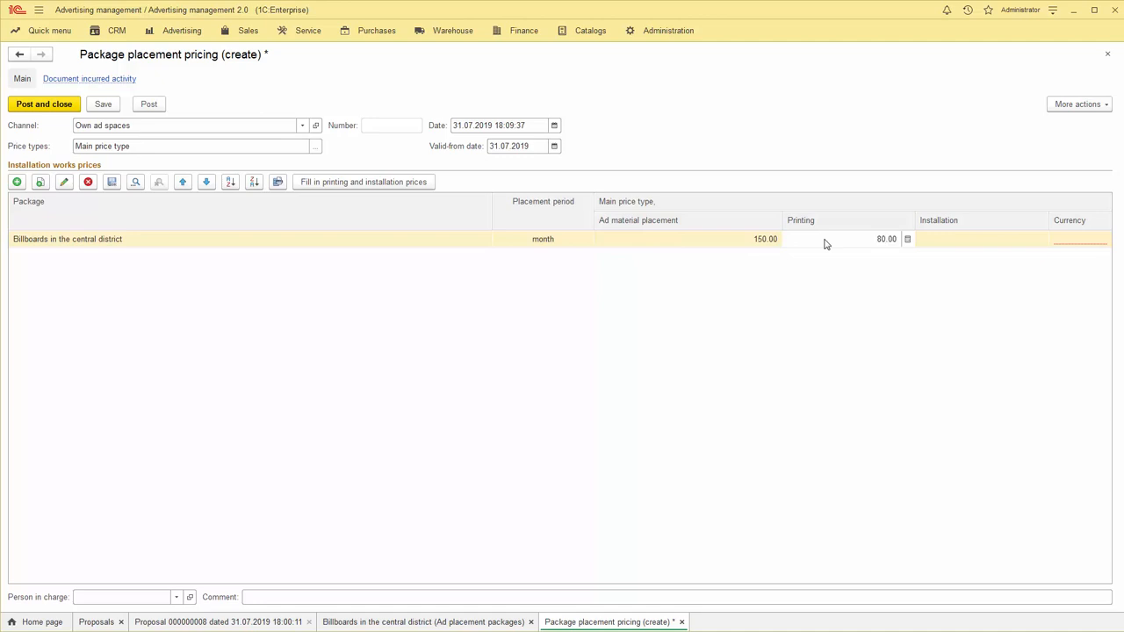
pyautogui.click(971, 247)
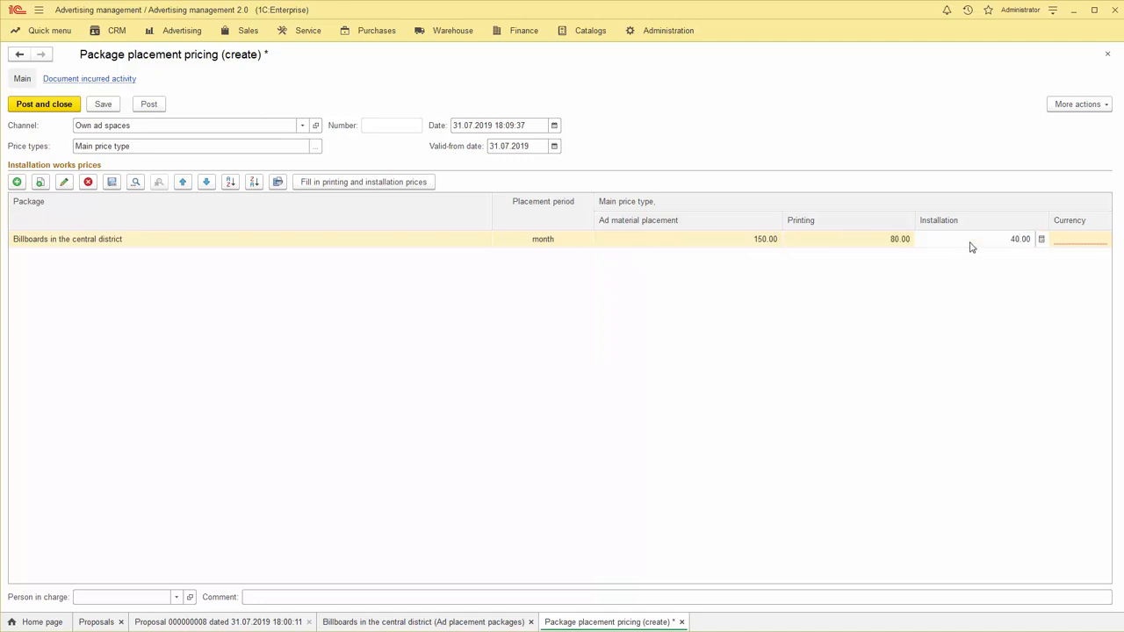
pyautogui.write('40.00')
pyautogui.click(1079, 244)
pyautogui.click(1013, 271)
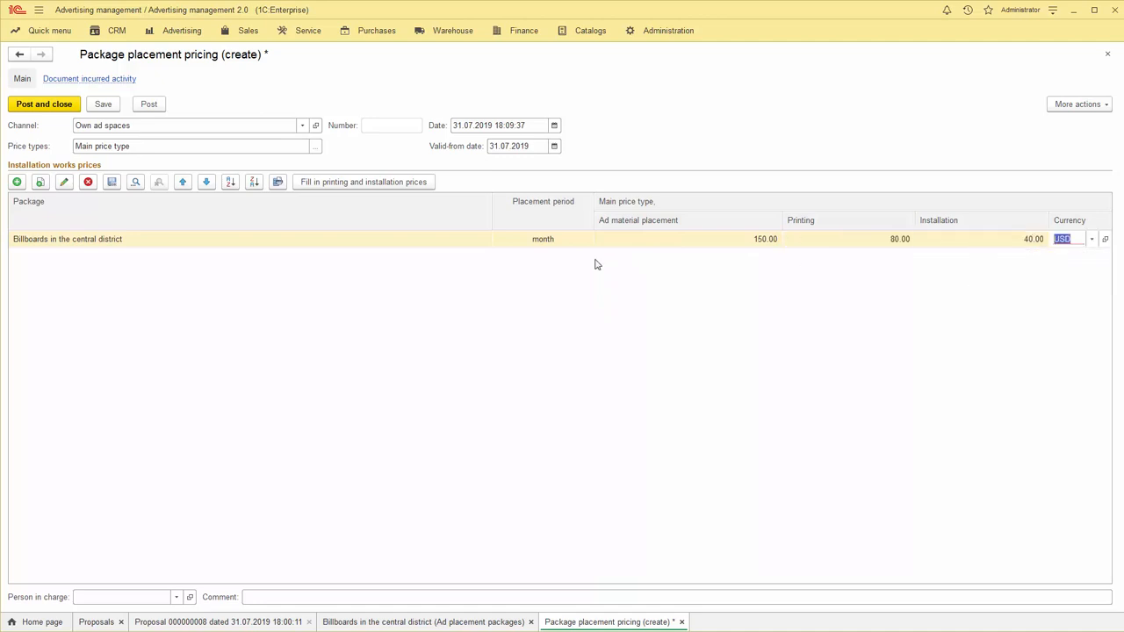
# Step: Post the package pricing with the valid-from date 01.07.2019, and save and close the package
pyautogui.click(533, 147)
pyautogui.write('0')
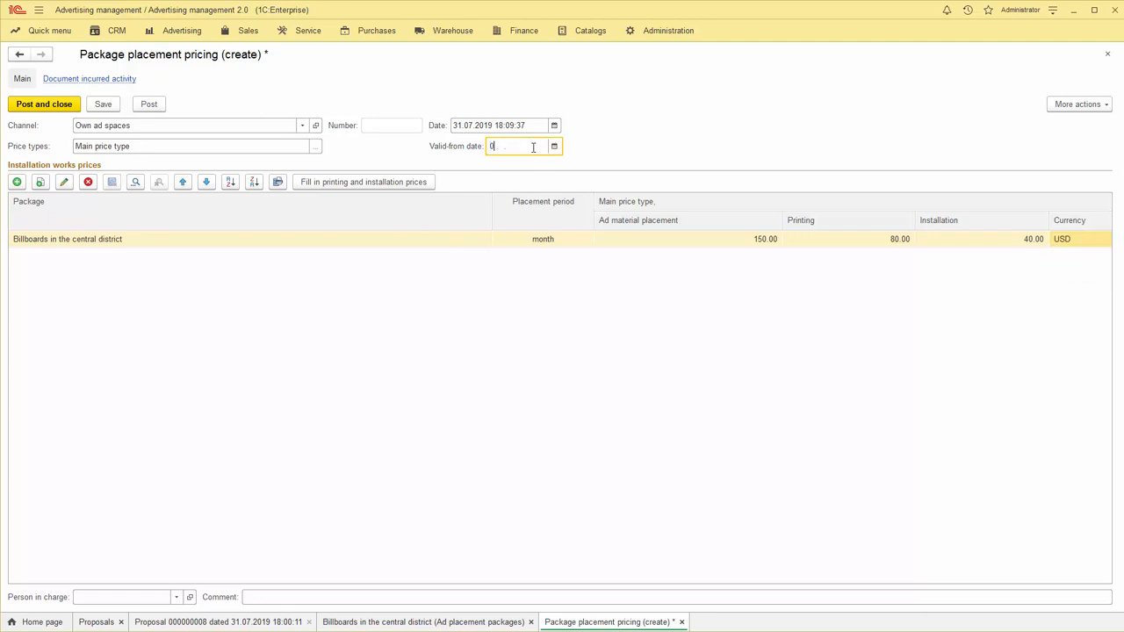
pyautogui.write('1072019')
pyautogui.click(45, 103)
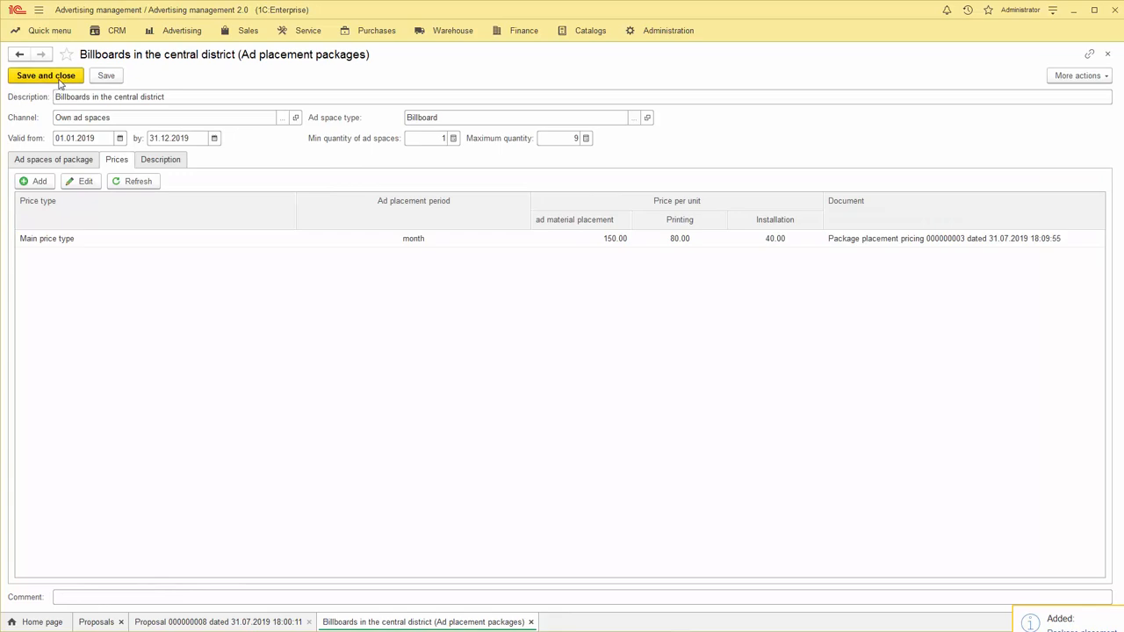
pyautogui.click(62, 163)
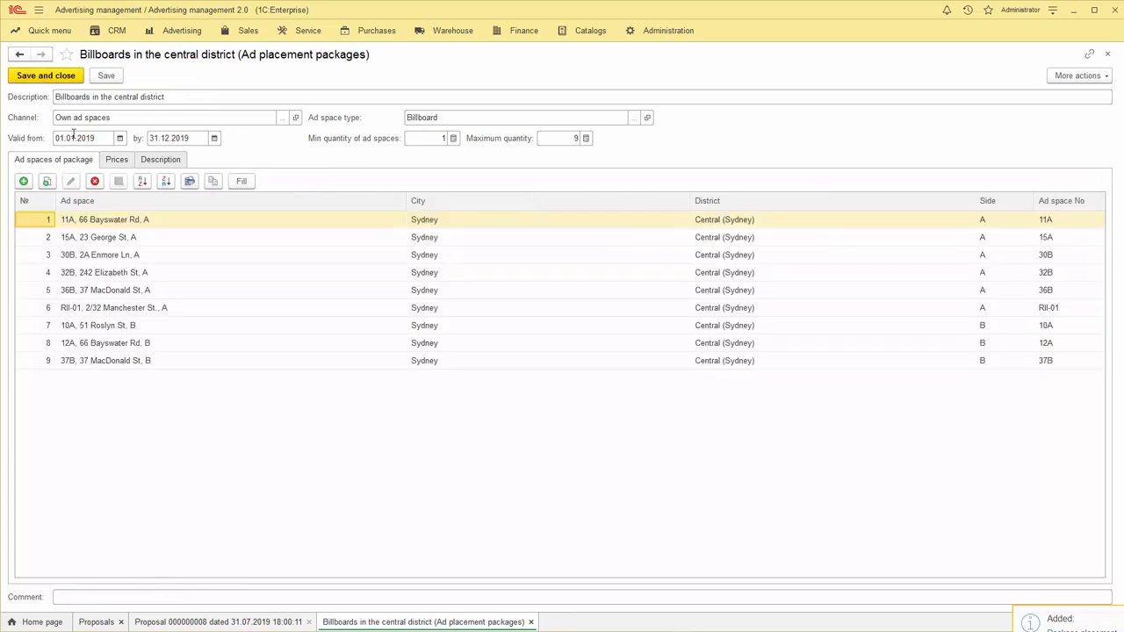
pyautogui.click(70, 78)
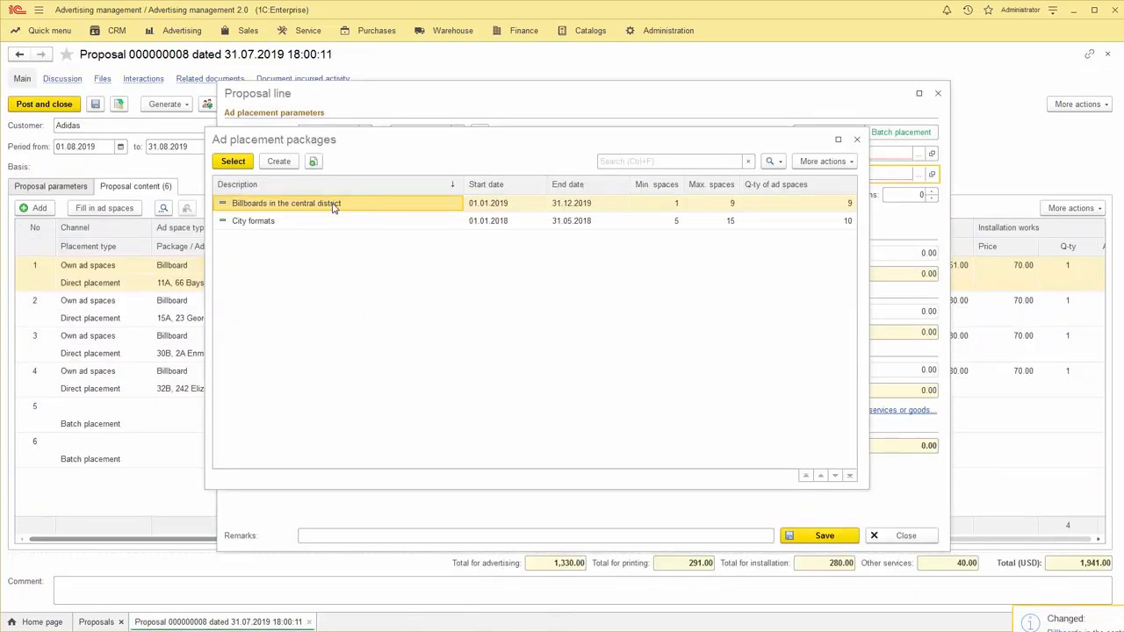
# Step: Select the "Billboards in the central district" package for the proposal line with 5 ad spaces, and open the list of its free spaces
pyautogui.doubleClick(334, 205)
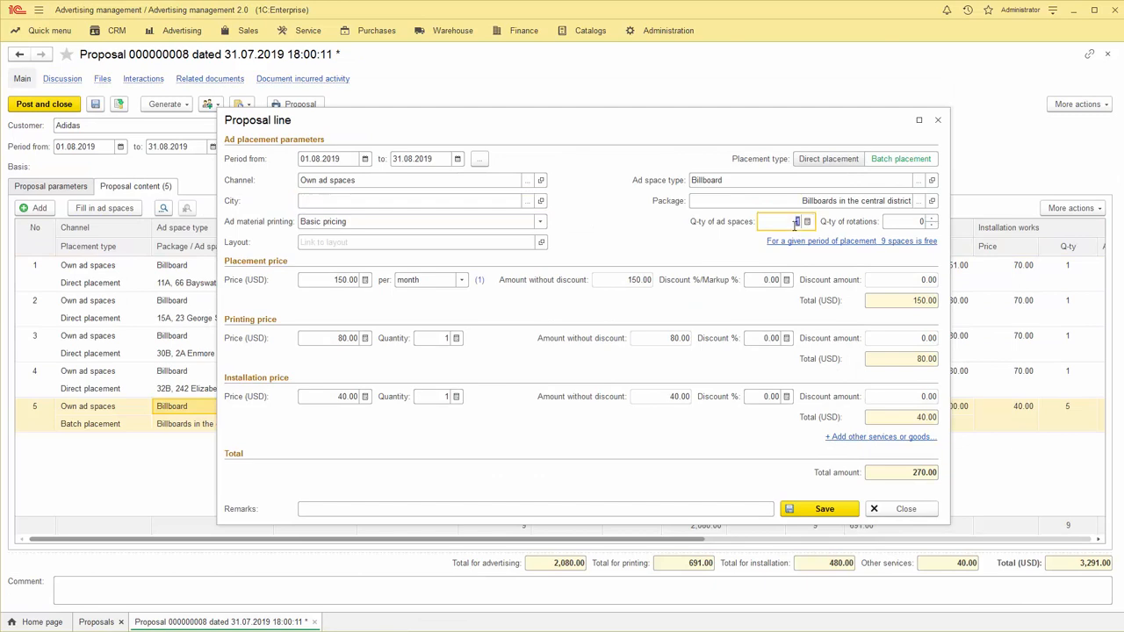
pyautogui.write('5')
pyautogui.click(848, 240)
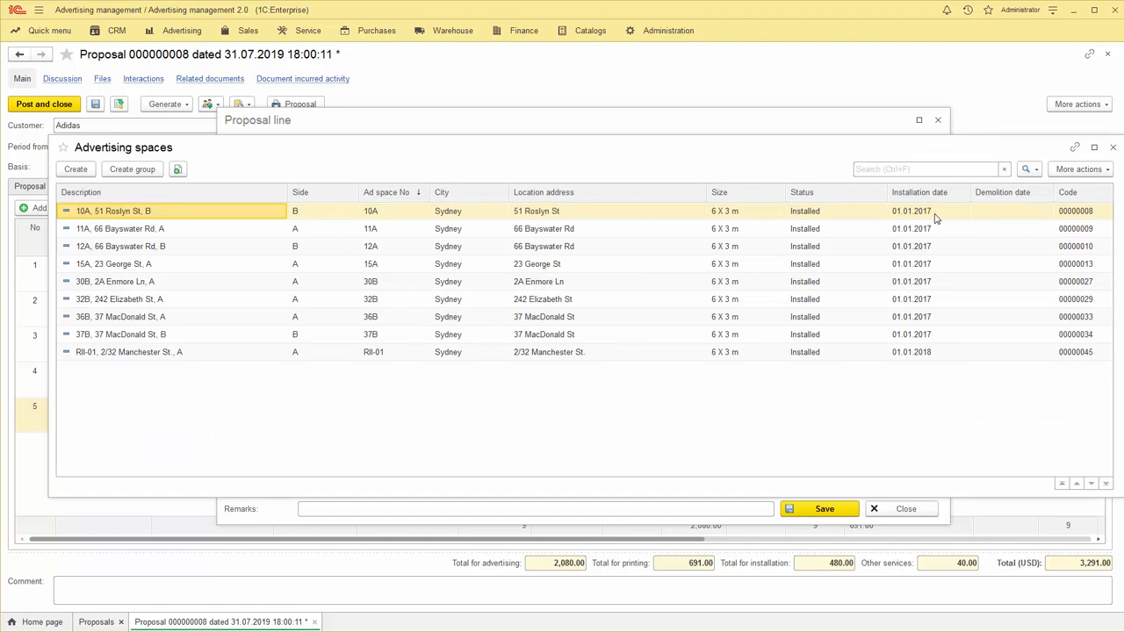
# Step: Close the list of free ad spaces, then save the batch placement line and the proposal
pyautogui.click(1113, 148)
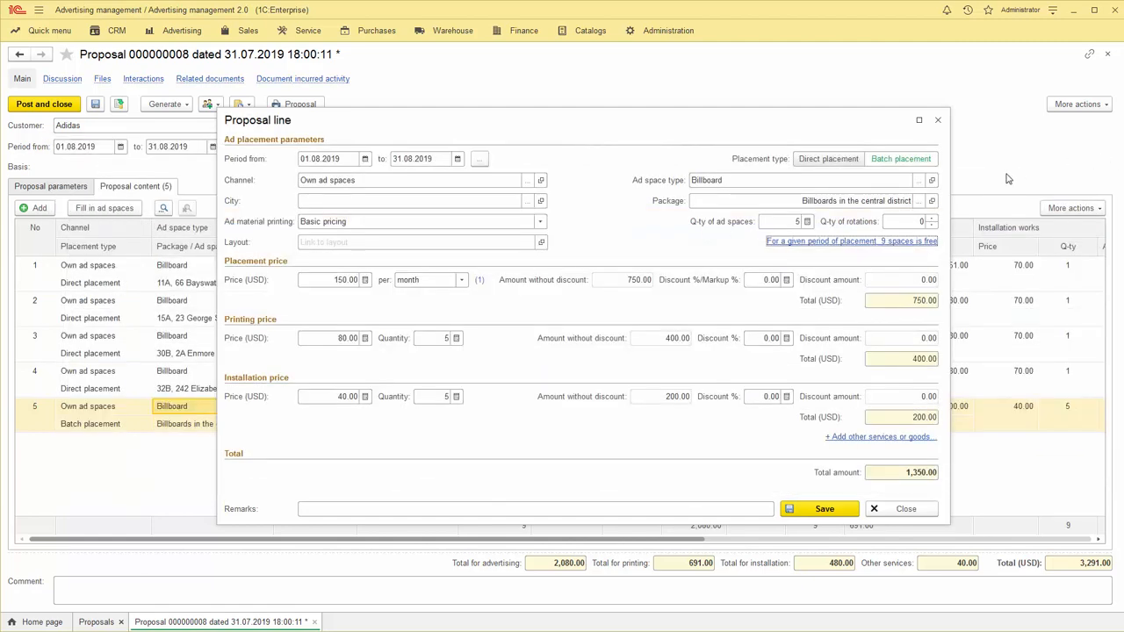
pyautogui.click(810, 508)
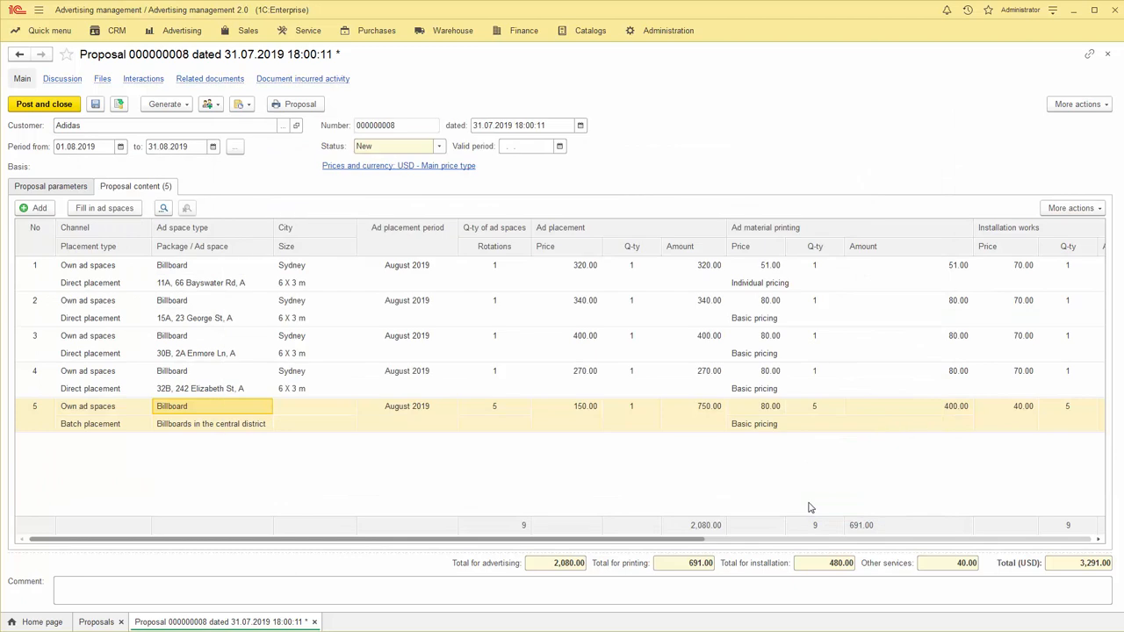
pyautogui.click(96, 104)
# Step: Generate a customer order from the proposal, creating ad material with the default size and material type
pyautogui.click(175, 105)
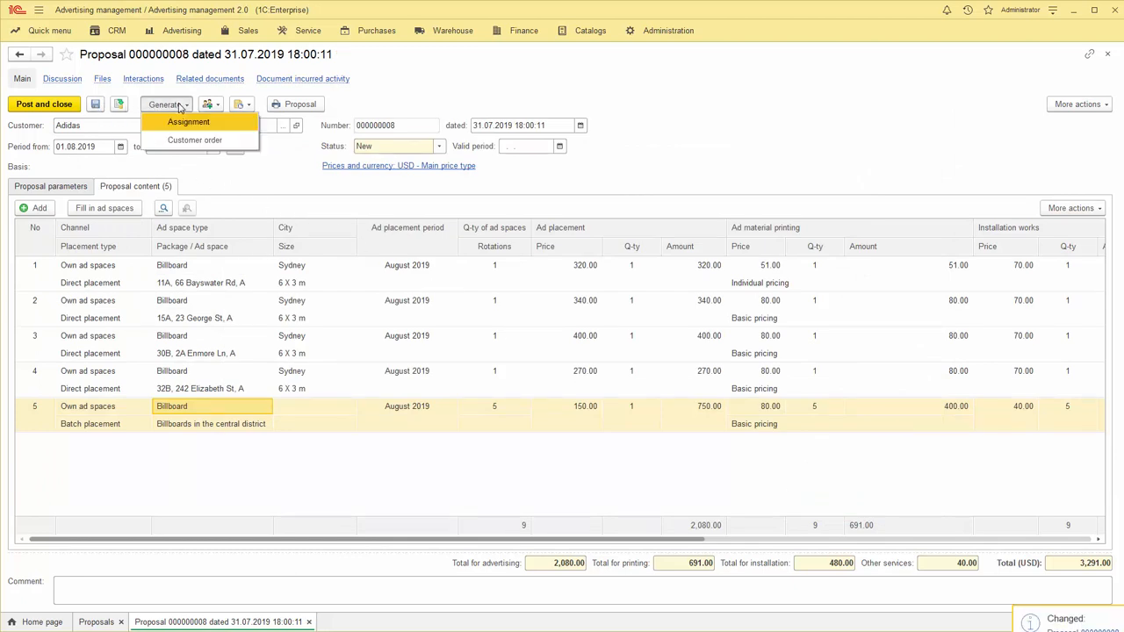
pyautogui.click(200, 143)
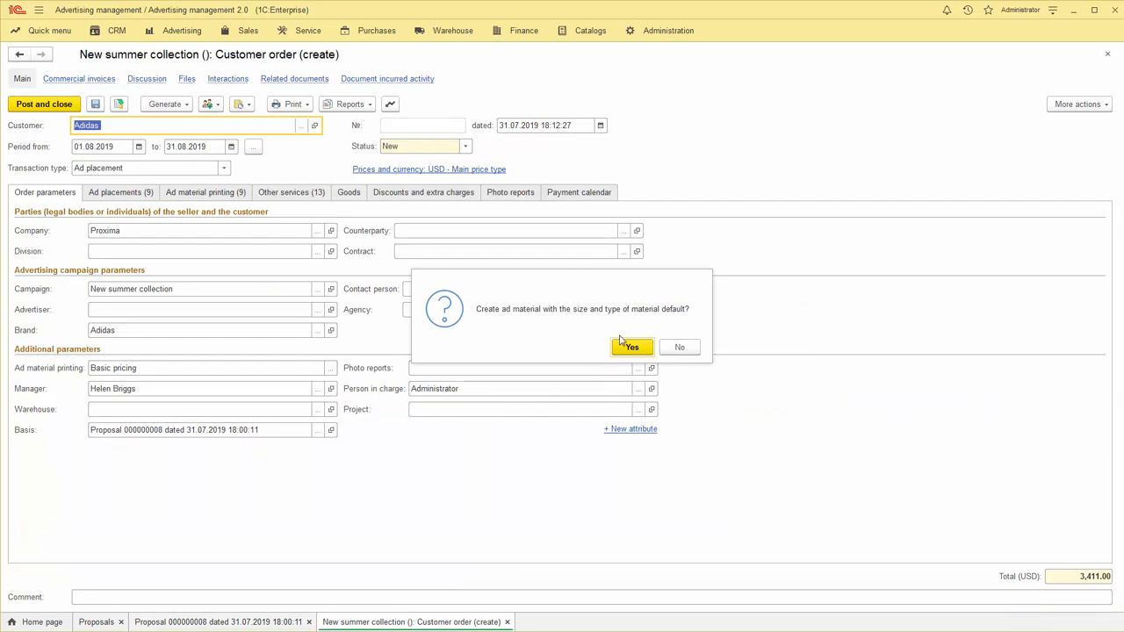
pyautogui.click(634, 348)
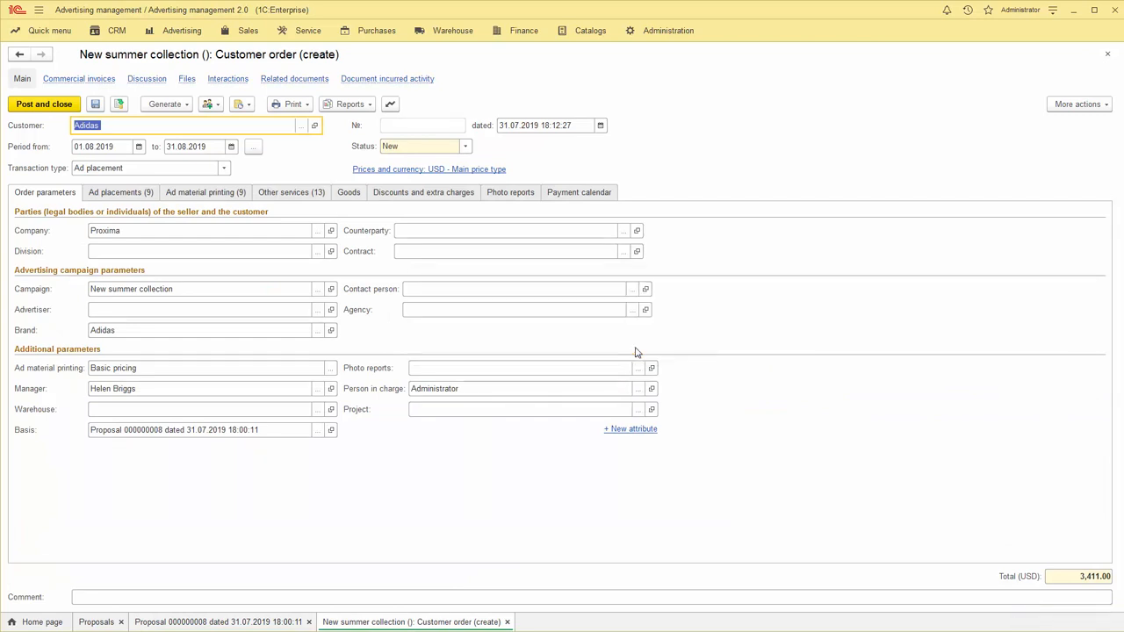
# Step: Review the new order's ad placements, ad material printing and other services, and return to the ad placements
pyautogui.click(117, 193)
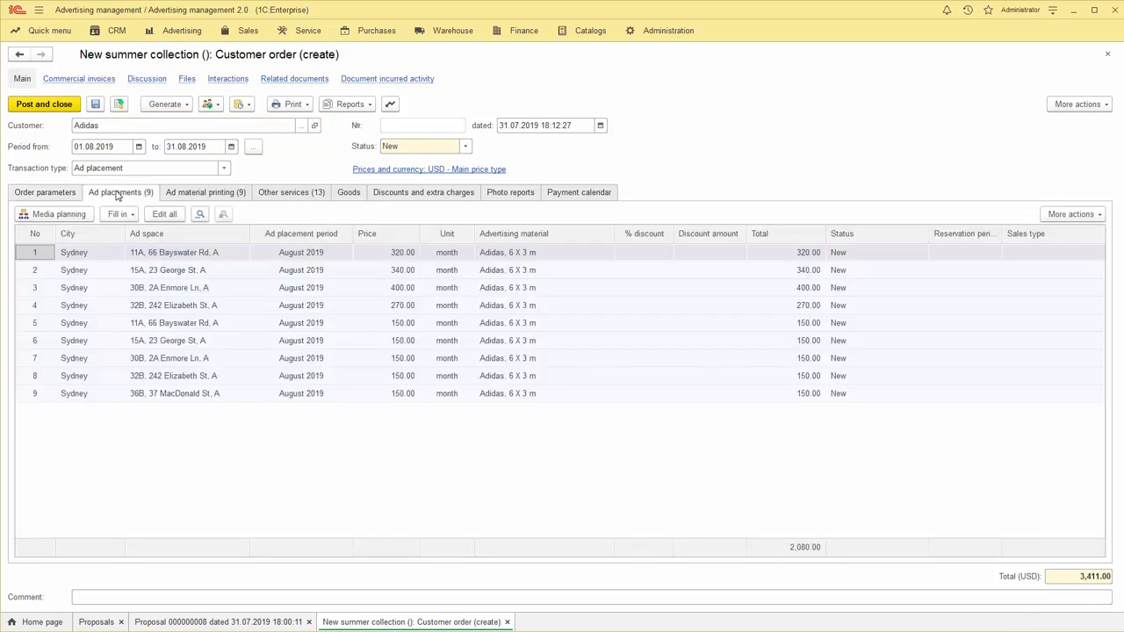
pyautogui.click(200, 197)
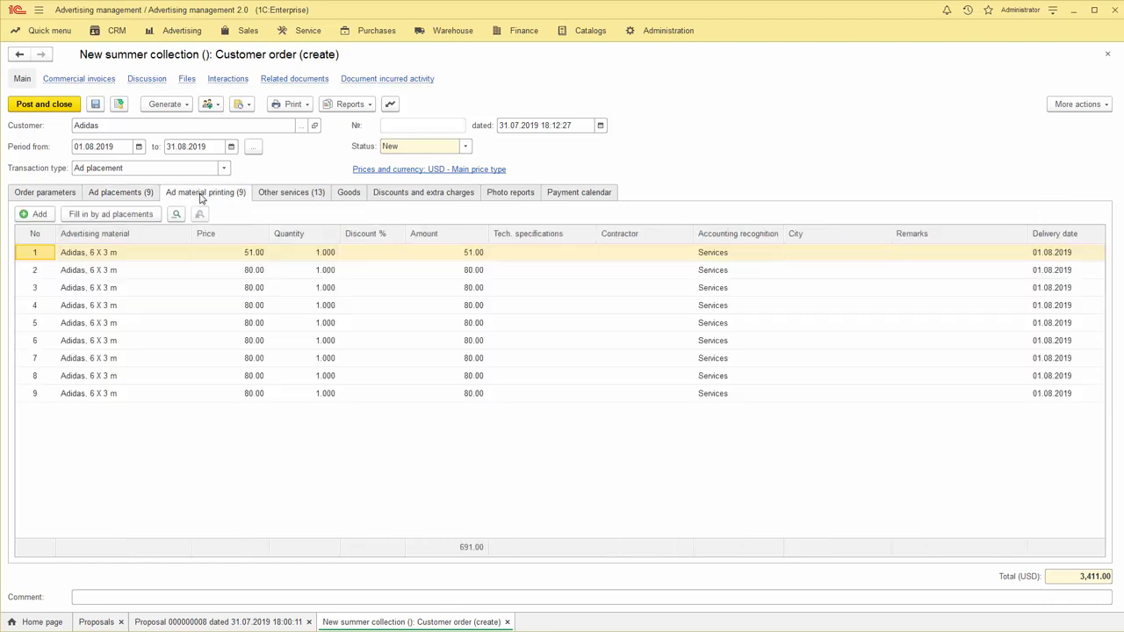
pyautogui.click(281, 194)
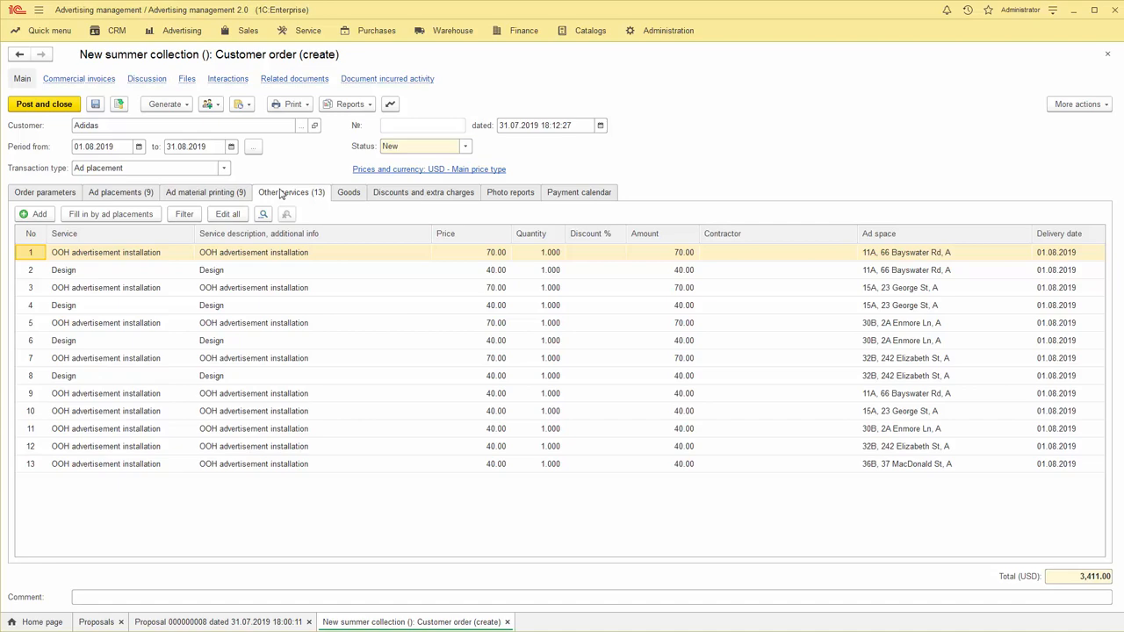
pyautogui.click(133, 195)
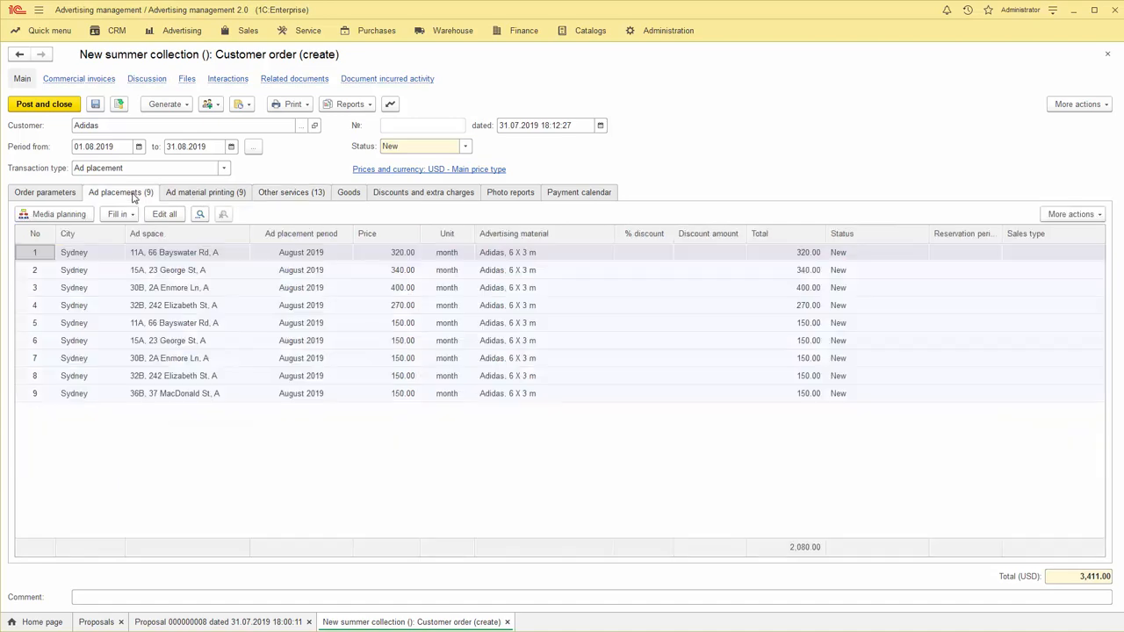